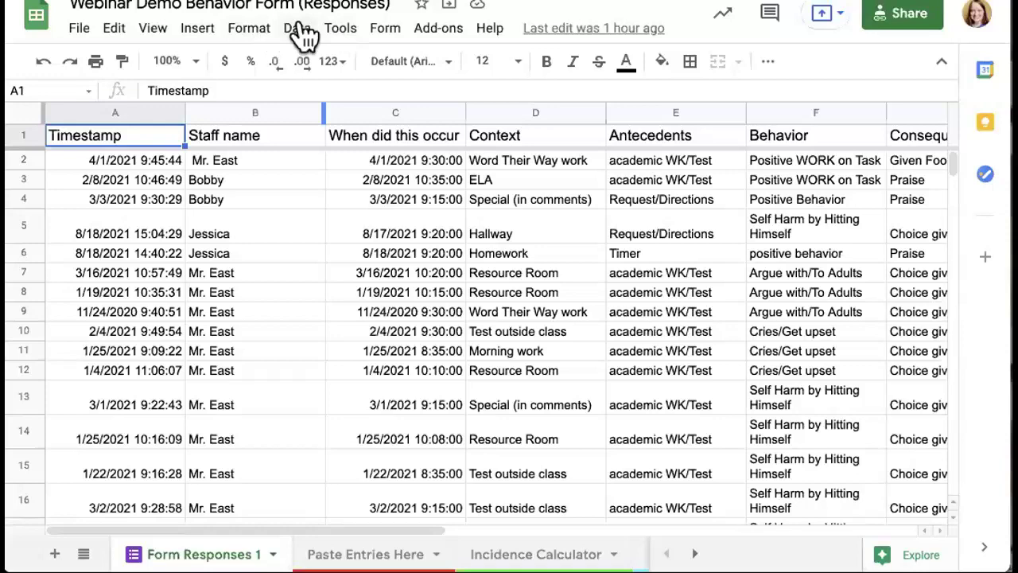
Open the behavior form linked to the response spreadsheet for editing and preview it as respondents see it.
{"action": "left_click", "coordinate": [333, 30]}
{"action": "mouse_move", "coordinate": [383, 36]}
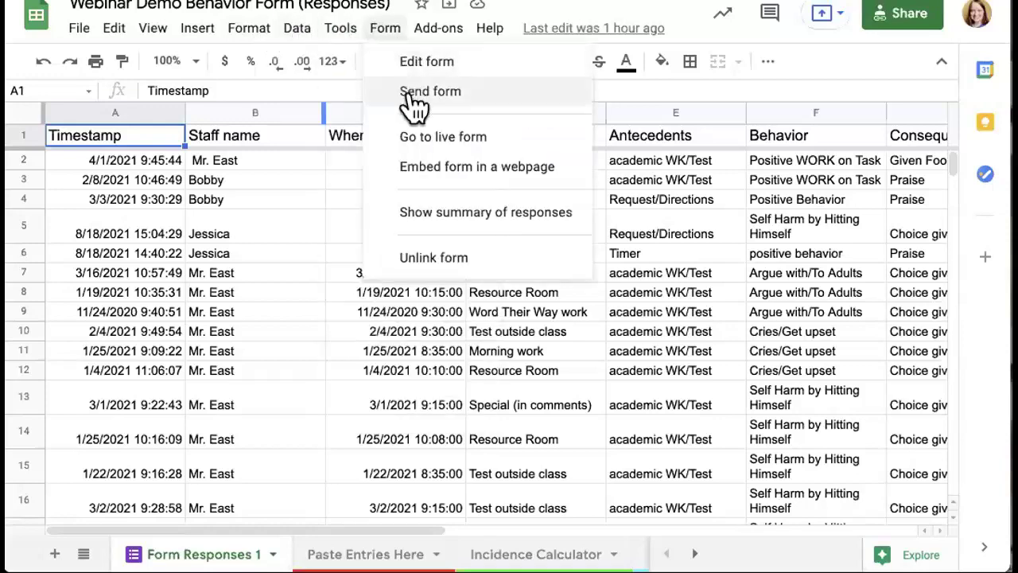
{"action": "left_click", "coordinate": [406, 60]}
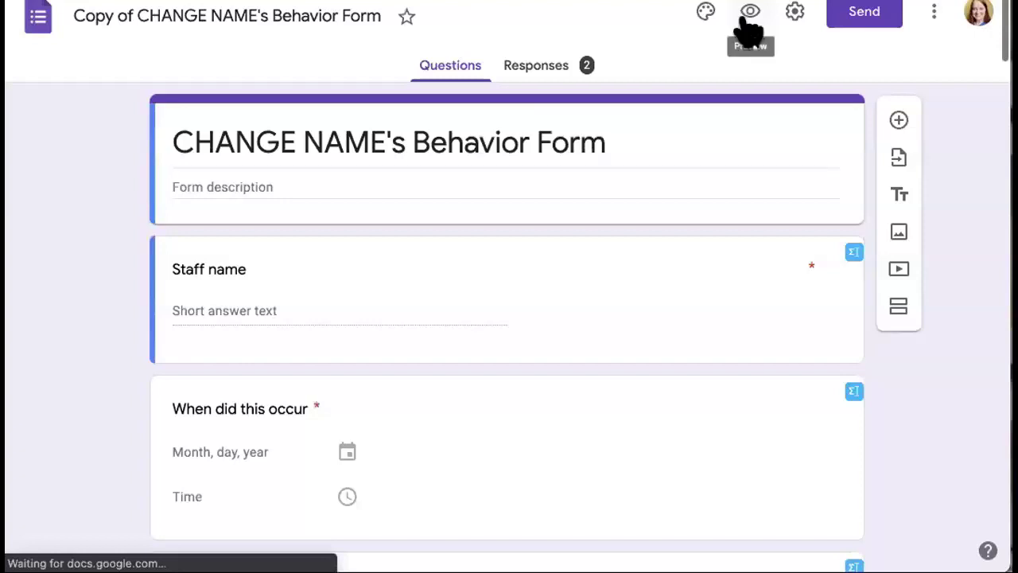
{"action": "left_click", "coordinate": [750, 13]}
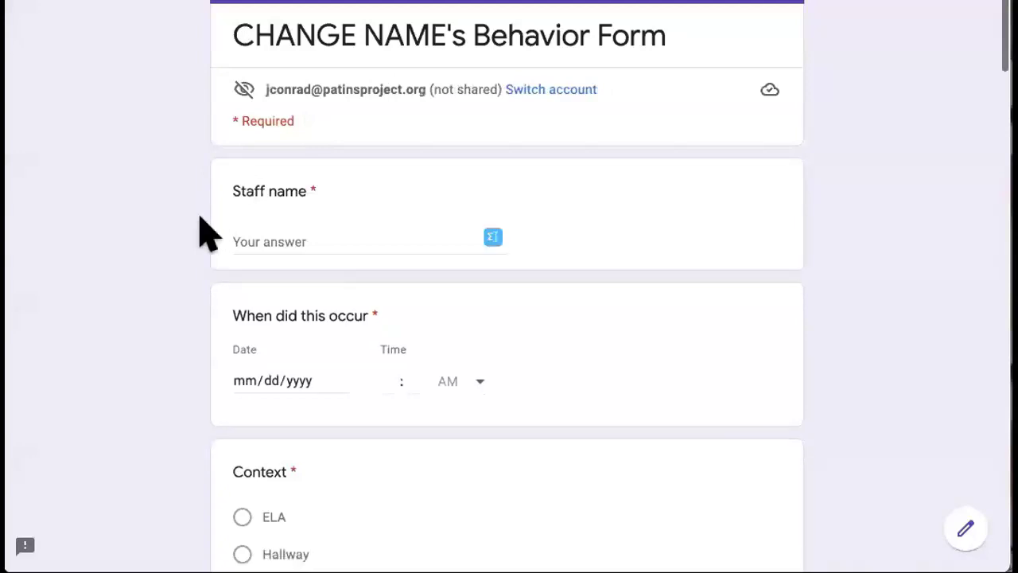
Review the form's questions in the preview, from staff name and time of occurrence through Context, Antecedents, Behavior and Consequences.
{"action": "scroll", "coordinate": [211, 267], "scroll_direction": "down", "scroll_amount": 2}
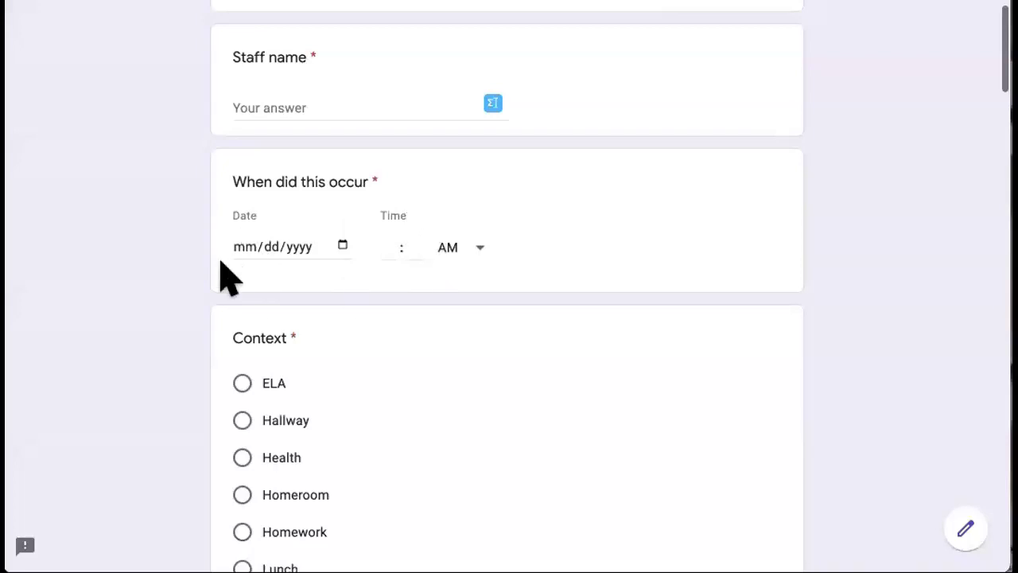
{"action": "scroll", "coordinate": [402, 272], "scroll_direction": "down", "scroll_amount": 1}
{"action": "scroll", "coordinate": [402, 272], "scroll_direction": "down", "scroll_amount": 10}
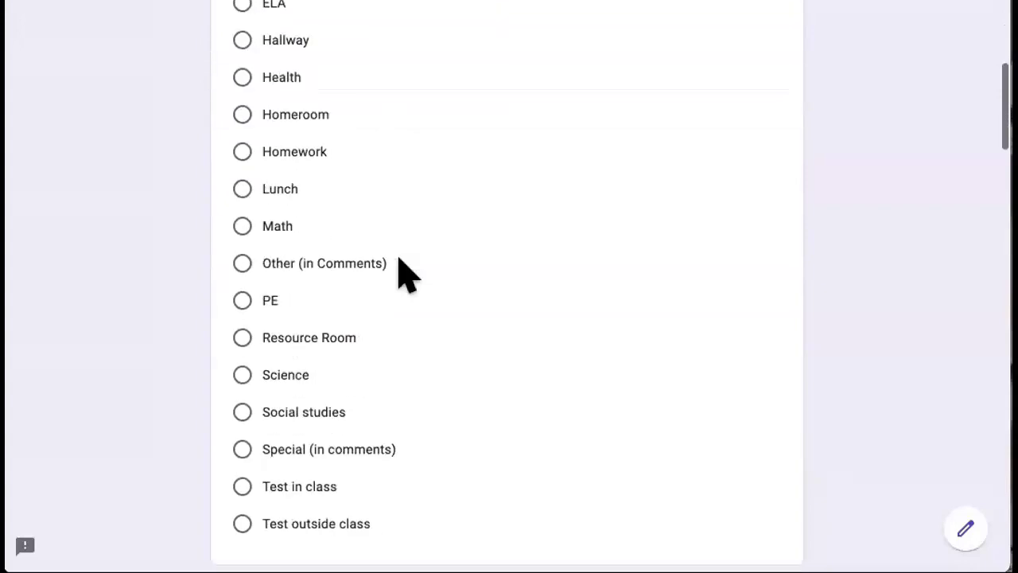
{"action": "scroll", "coordinate": [402, 272], "scroll_direction": "down", "scroll_amount": 12}
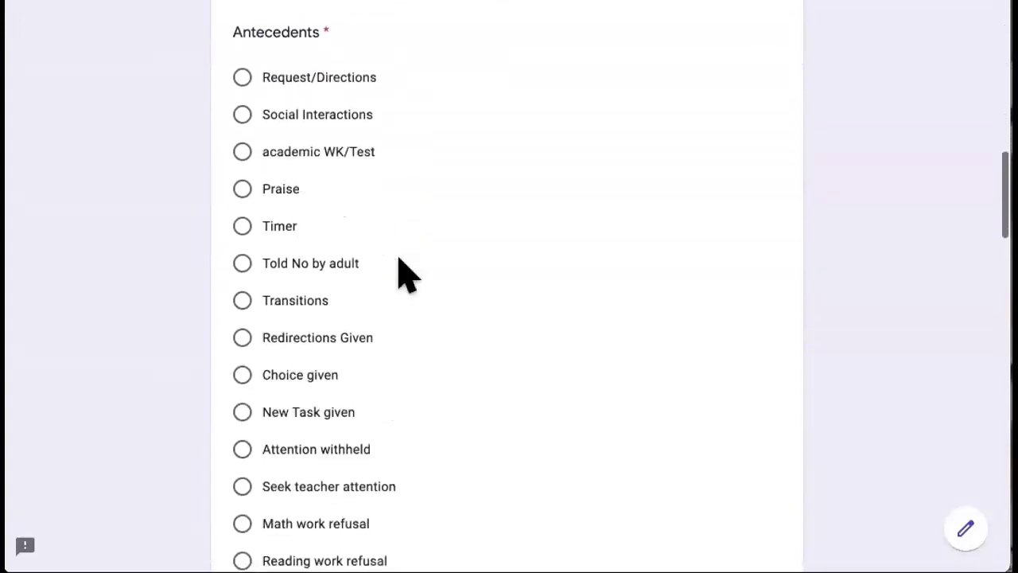
{"action": "scroll", "coordinate": [402, 272], "scroll_direction": "up", "scroll_amount": 1}
{"action": "scroll", "coordinate": [401, 272], "scroll_direction": "down", "scroll_amount": 12}
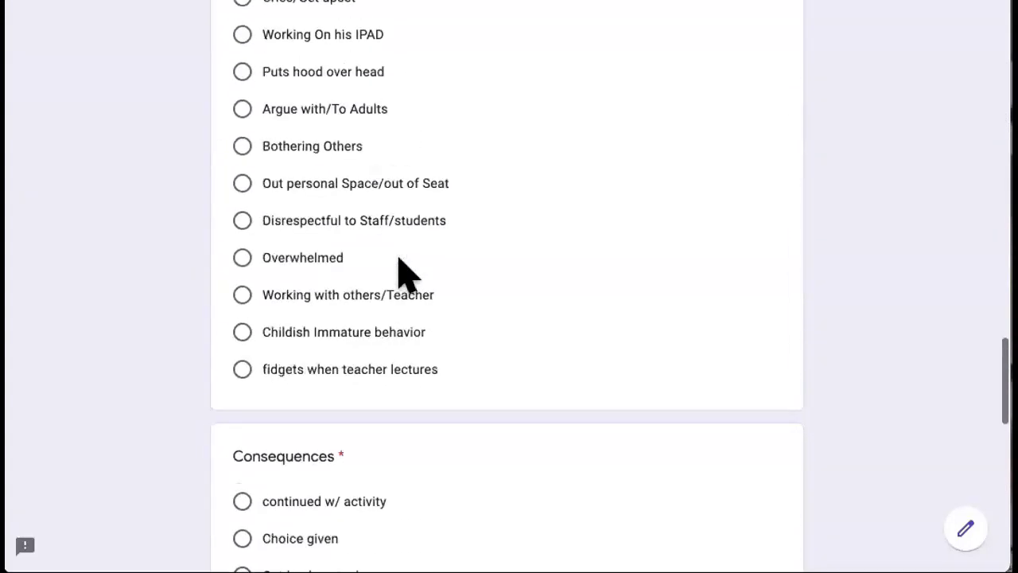
{"action": "scroll", "coordinate": [401, 272], "scroll_direction": "down", "scroll_amount": 1}
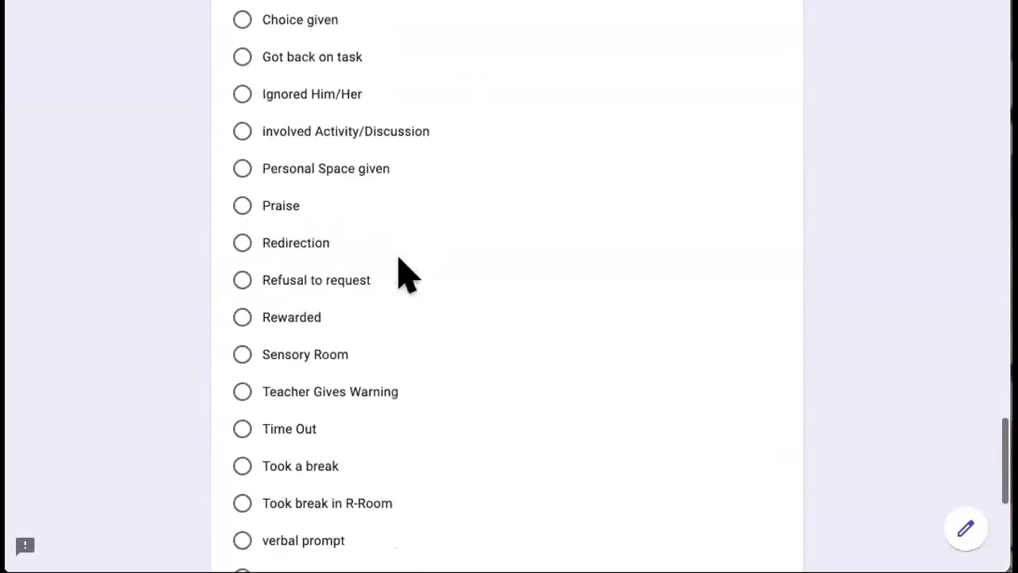
{"action": "scroll", "coordinate": [402, 272], "scroll_direction": "down", "scroll_amount": 5}
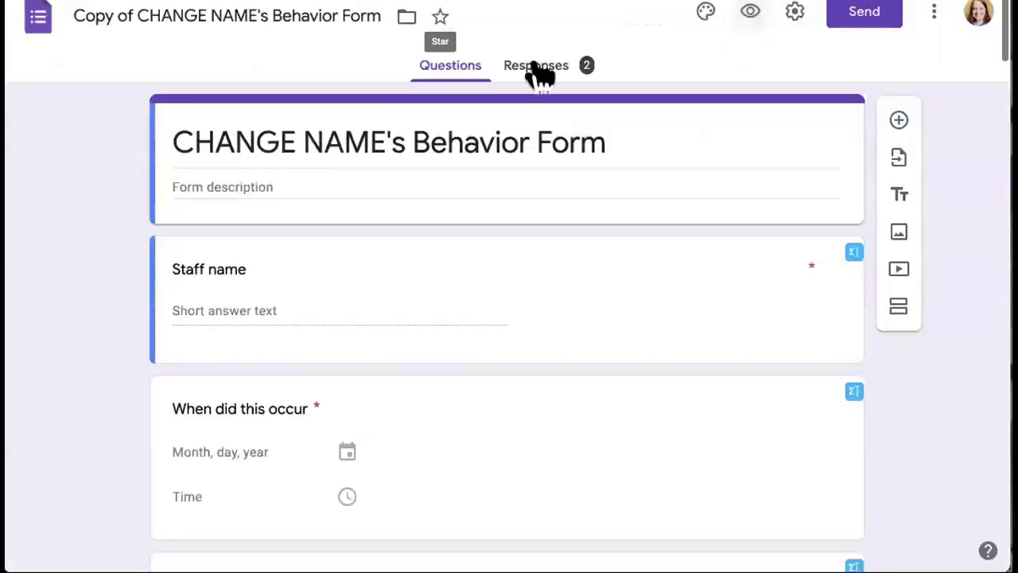
Return to the form editor and review the response summary for every question, from Staff name down to Notes.
{"action": "left_click", "coordinate": [561, 70]}
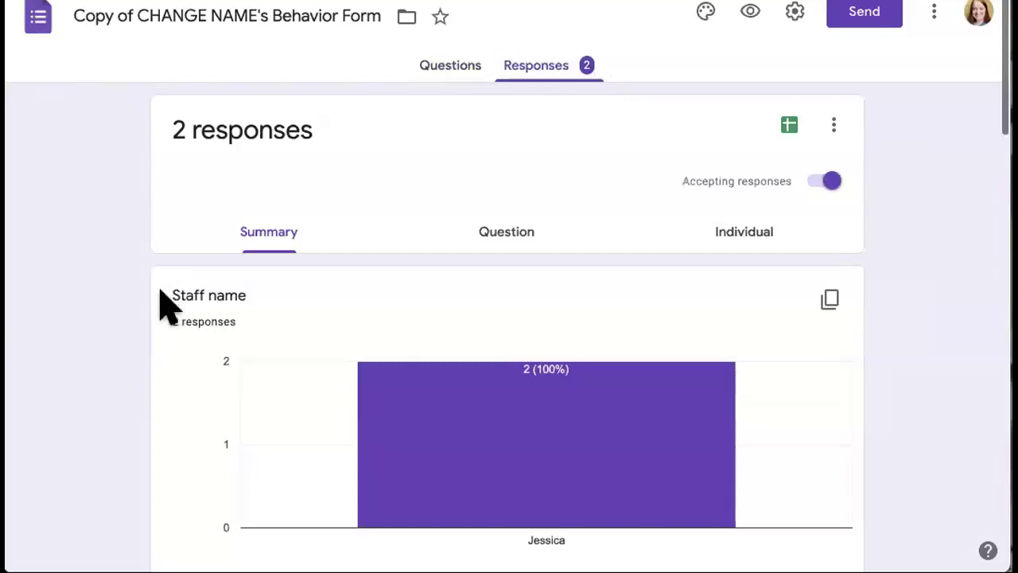
{"action": "scroll", "coordinate": [165, 328], "scroll_direction": "down", "scroll_amount": 2}
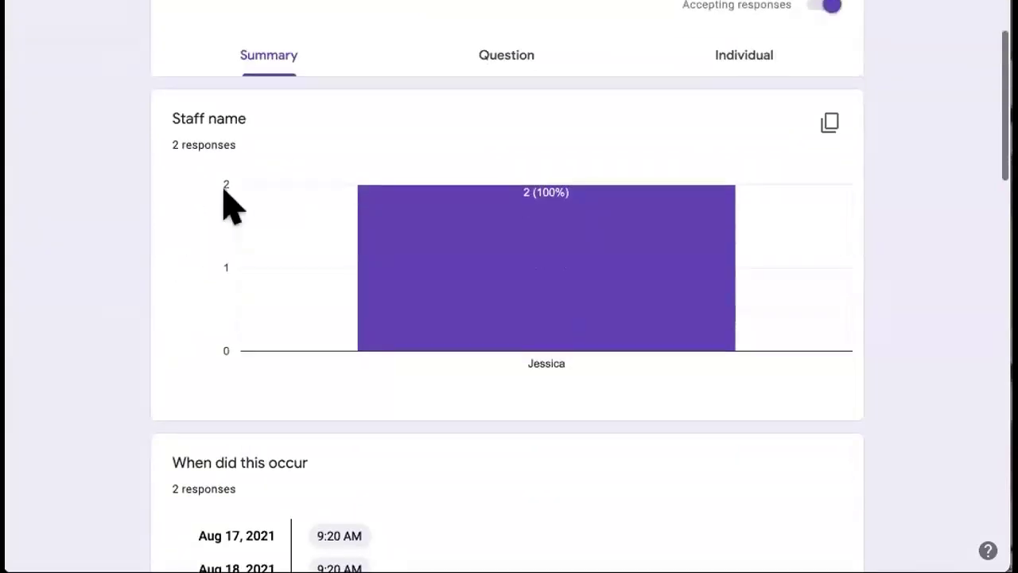
{"action": "scroll", "coordinate": [184, 318], "scroll_direction": "down", "scroll_amount": 3}
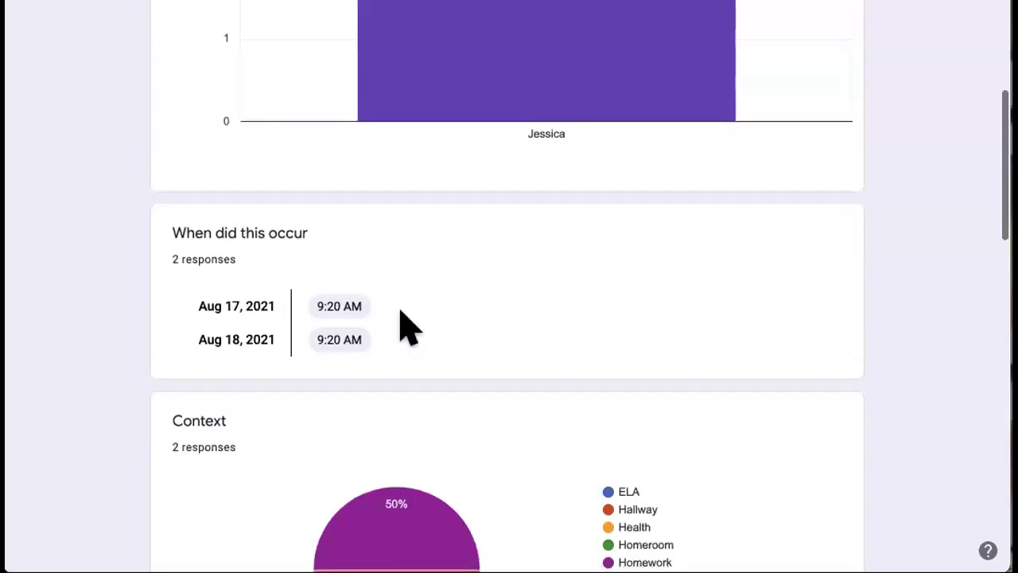
{"action": "scroll", "coordinate": [410, 327], "scroll_direction": "down", "scroll_amount": 3}
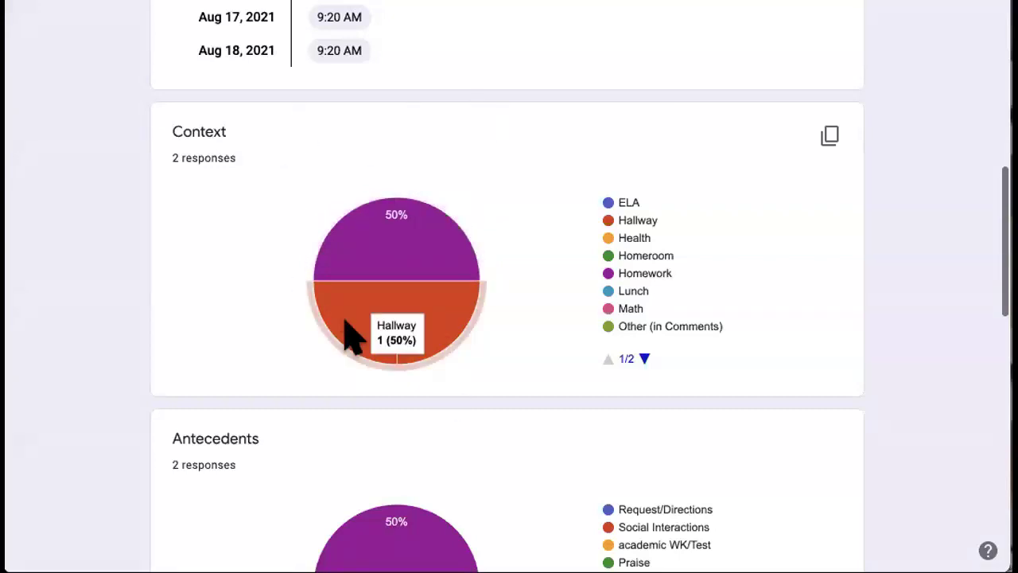
{"action": "scroll", "coordinate": [346, 322], "scroll_direction": "down", "scroll_amount": 12}
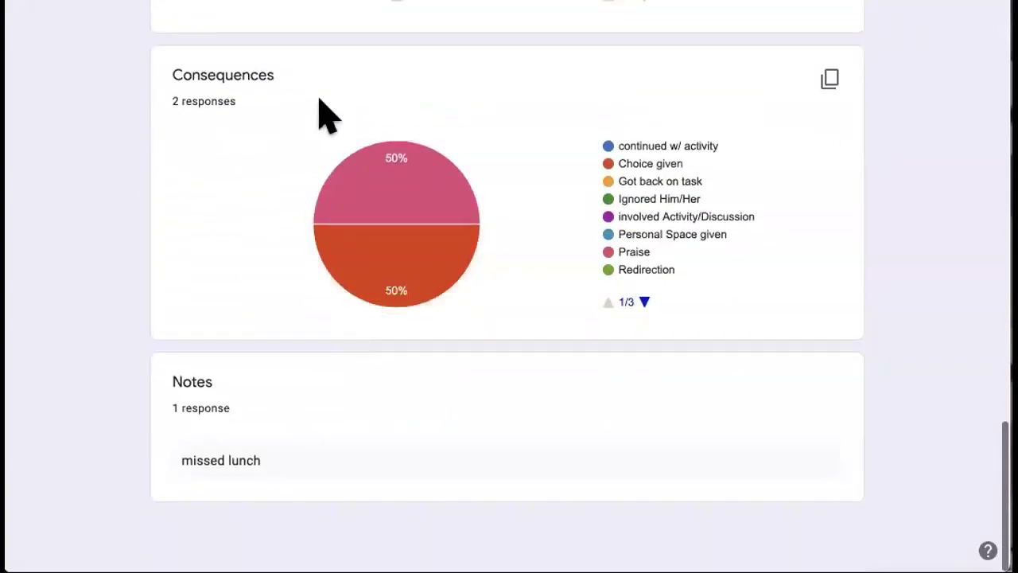
{"action": "mouse_move", "coordinate": [390, 182]}
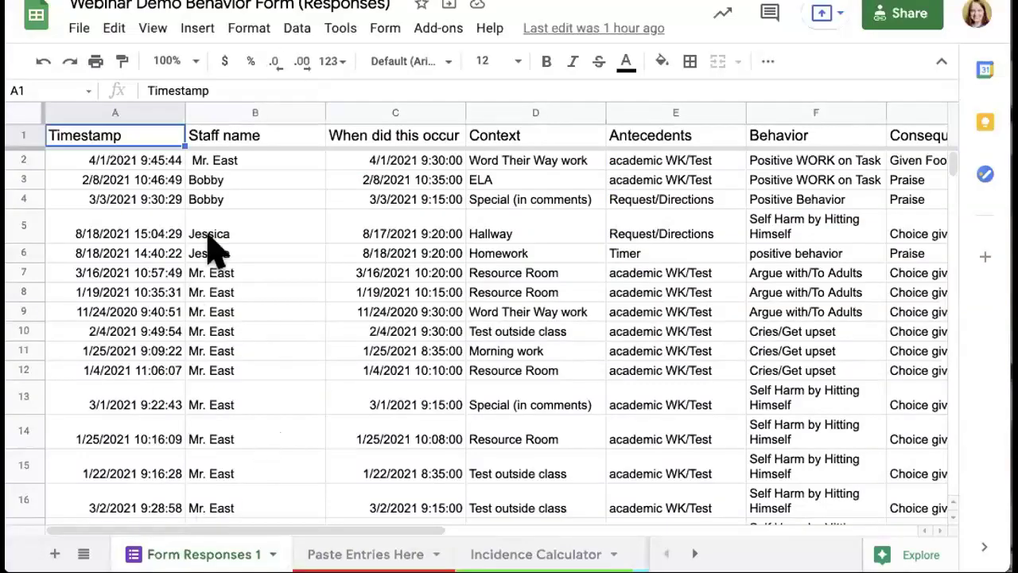
Switch to the response spreadsheet and examine the Form Responses 1 entries, selecting A2:D10, D13 and the first staff name entry.
{"action": "scroll", "coordinate": [531, 294], "scroll_direction": "right", "scroll_amount": 5}
{"action": "scroll", "coordinate": [531, 294], "scroll_direction": "left", "scroll_amount": 5}
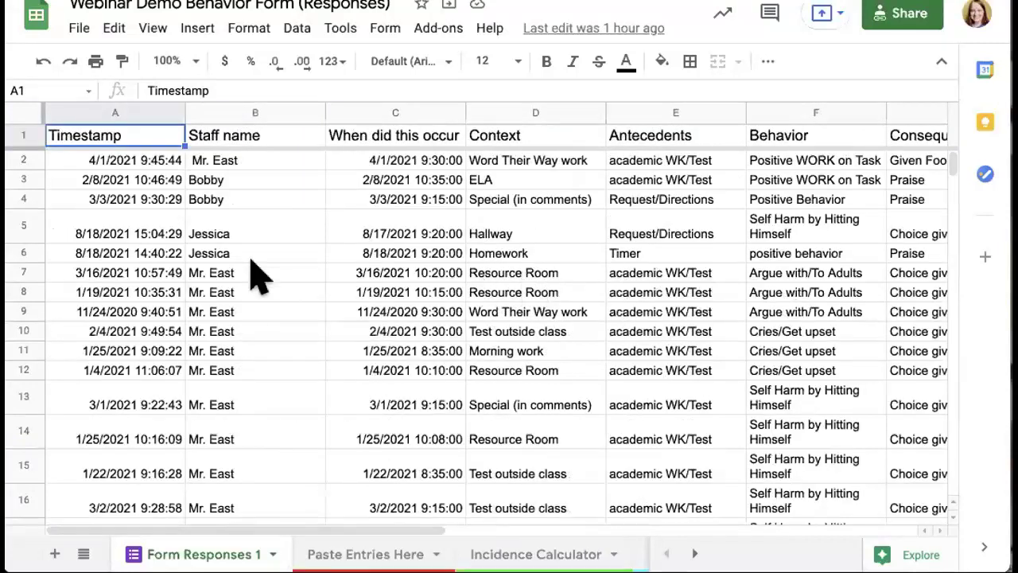
{"action": "left_click_drag", "start_coordinate": [111, 160], "coordinate": [580, 341]}
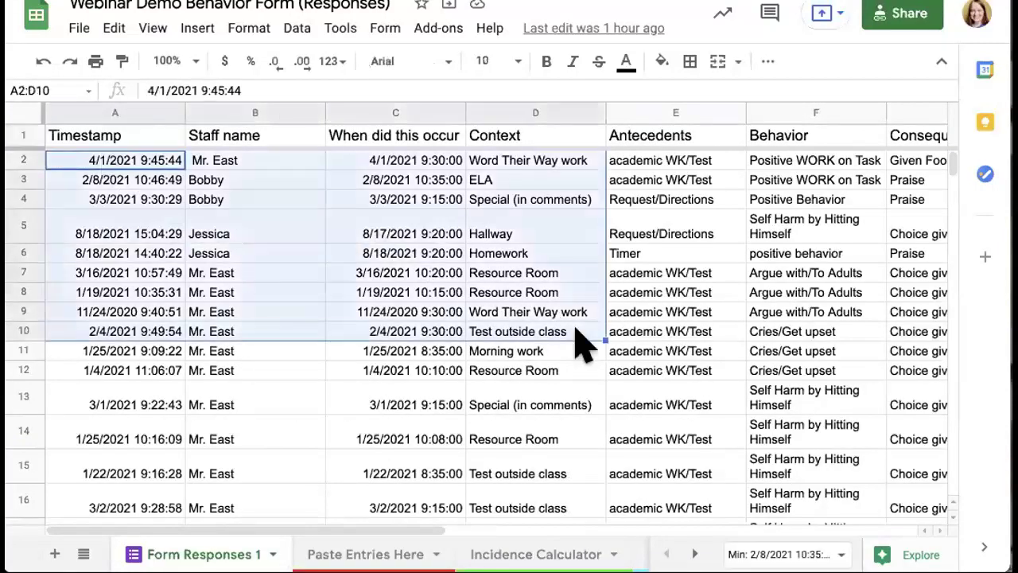
{"action": "left_click", "coordinate": [470, 409]}
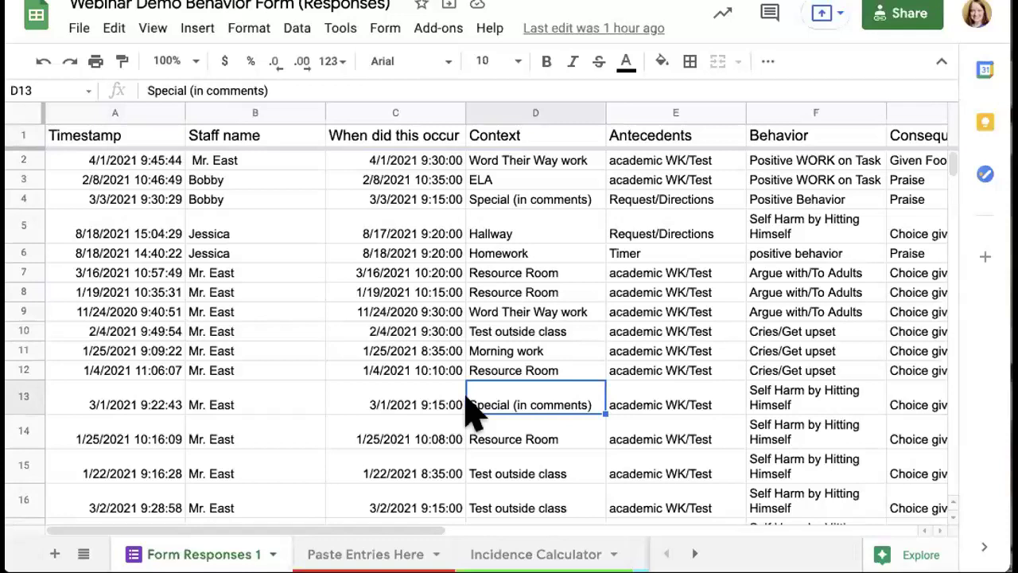
{"action": "left_click", "coordinate": [227, 163]}
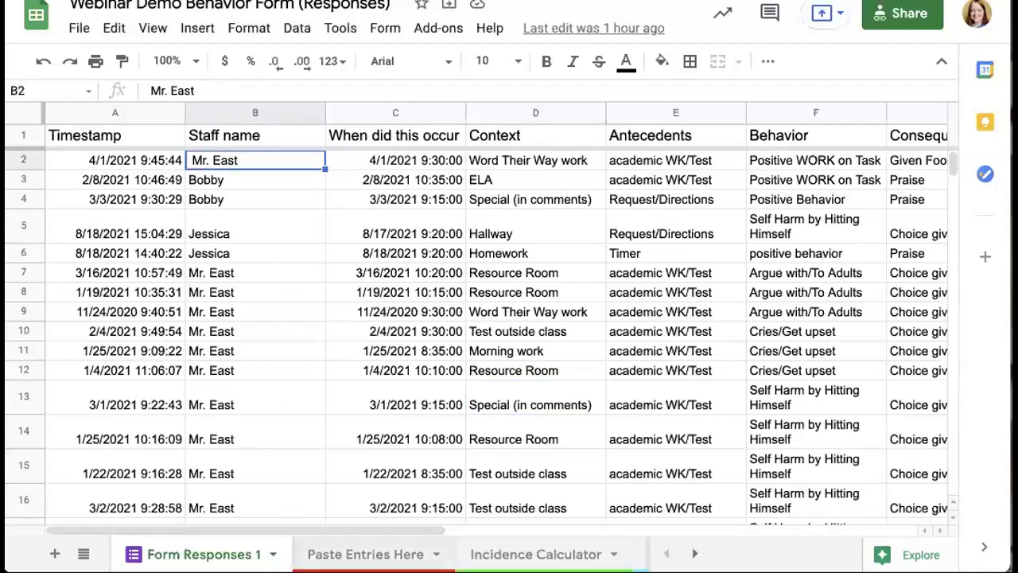
View the Paste Entries Here sheet and examine the context, antecedent, behavior and consequence counts in Incidence Calculator.
{"action": "left_click", "coordinate": [365, 554]}
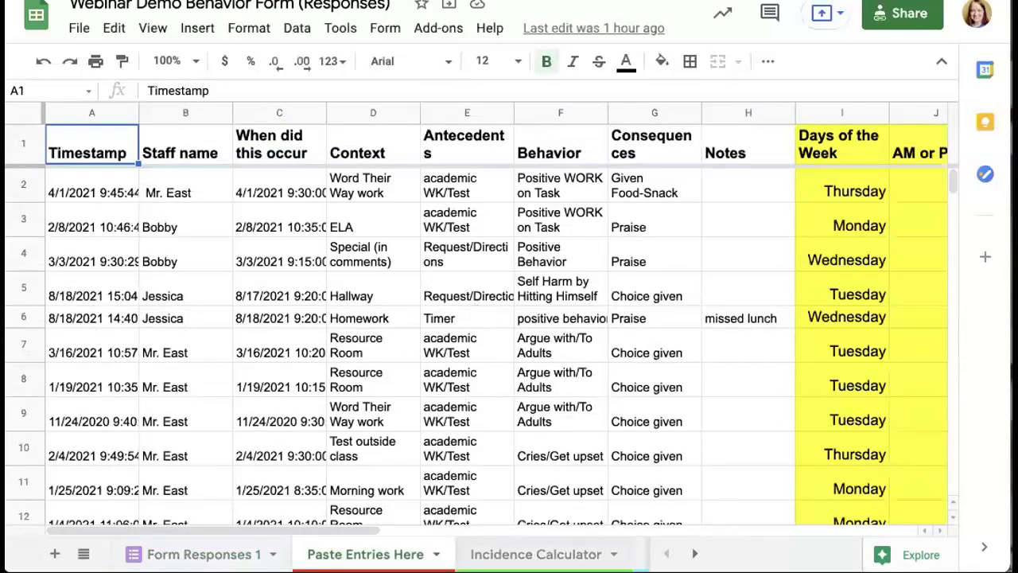
{"action": "left_click", "coordinate": [536, 554]}
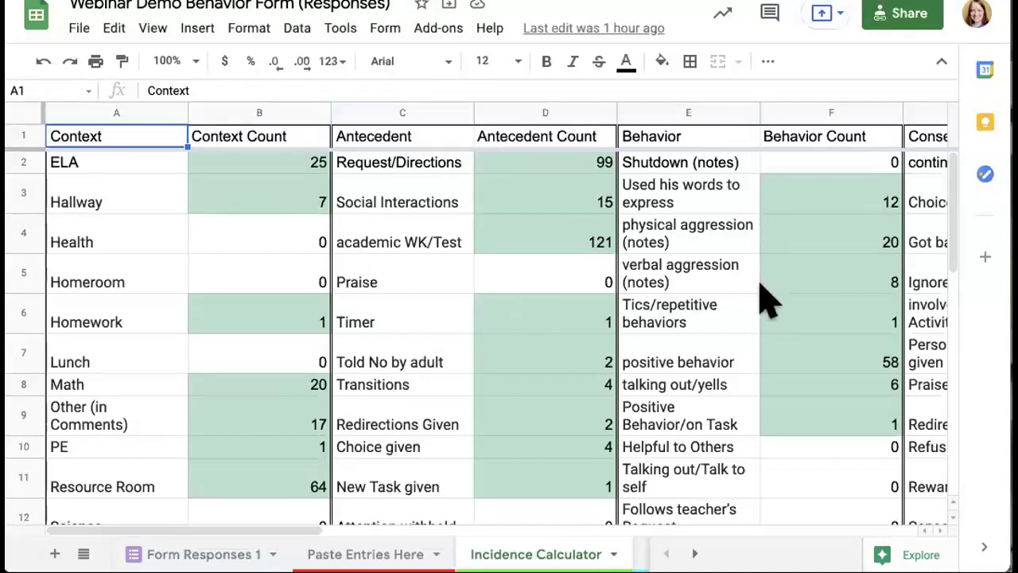
{"action": "scroll", "coordinate": [763, 299], "scroll_direction": "right", "scroll_amount": 2}
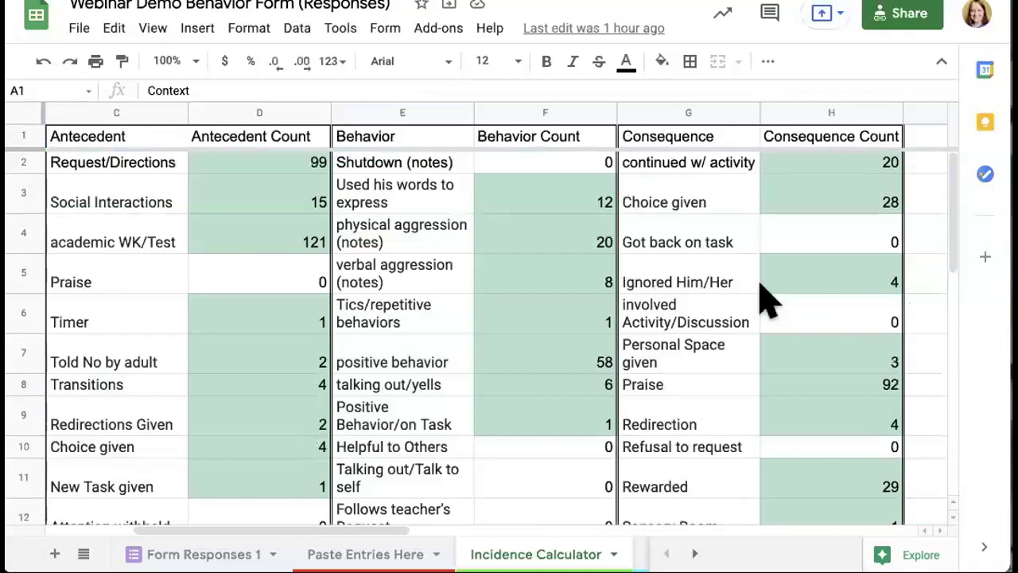
{"action": "scroll", "coordinate": [763, 299], "scroll_direction": "left", "scroll_amount": 2}
{"action": "scroll", "coordinate": [509, 553], "scroll_direction": "right", "scroll_amount": 1}
{"action": "scroll", "coordinate": [374, 554], "scroll_direction": "right", "scroll_amount": 2}
Look through the Context, Antecedent and Behavior charts on the Pie Charts sheet.
{"action": "left_click", "coordinate": [392, 553]}
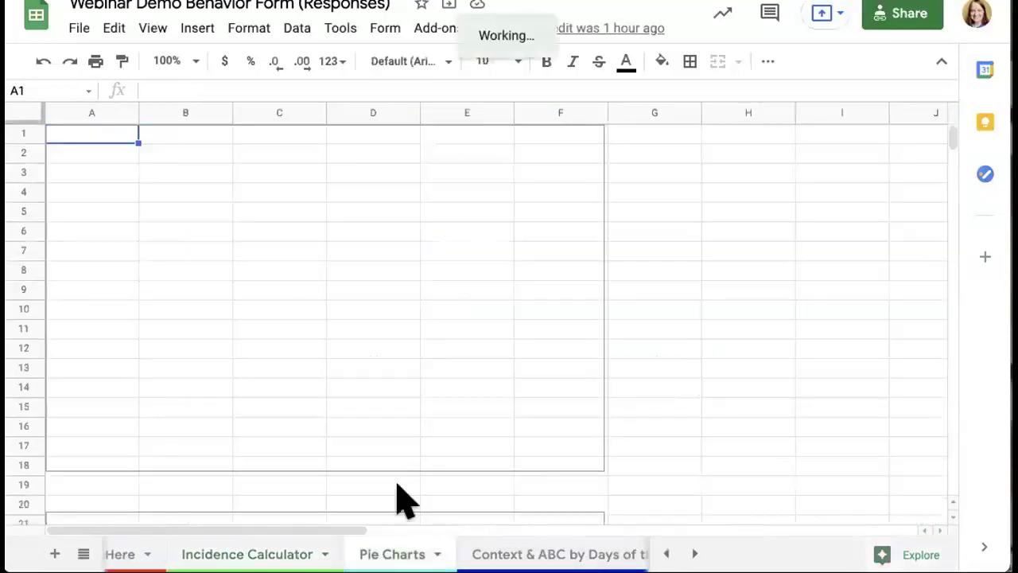
{"action": "scroll", "coordinate": [389, 218], "scroll_direction": "down", "scroll_amount": 9}
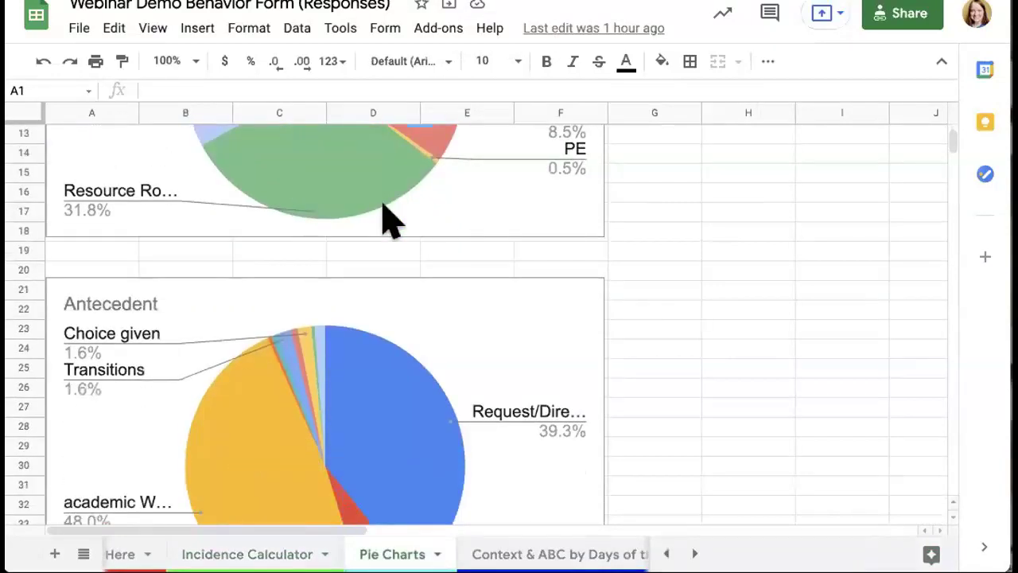
{"action": "scroll", "coordinate": [389, 219], "scroll_direction": "down", "scroll_amount": 2}
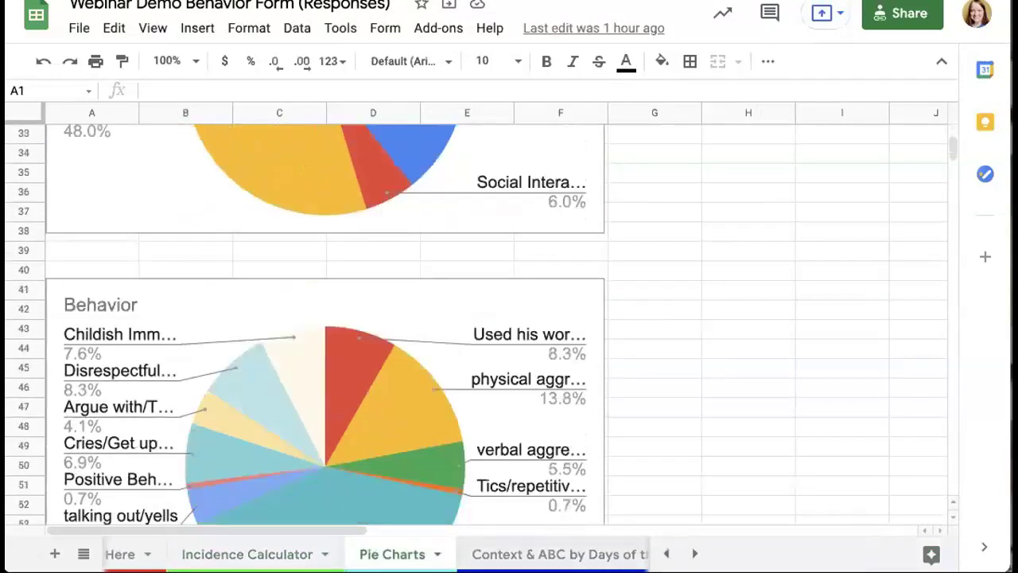
In the Context & ABC by Days of the Week pivot table, view the daily totals and expand the Tuesday group.
{"action": "left_click", "coordinate": [561, 553]}
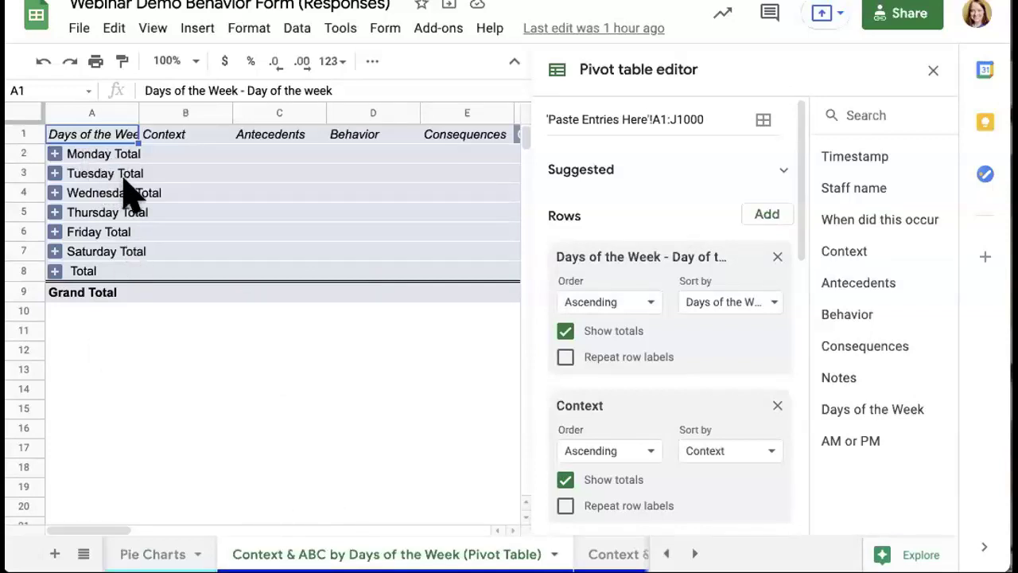
{"action": "left_click", "coordinate": [933, 70]}
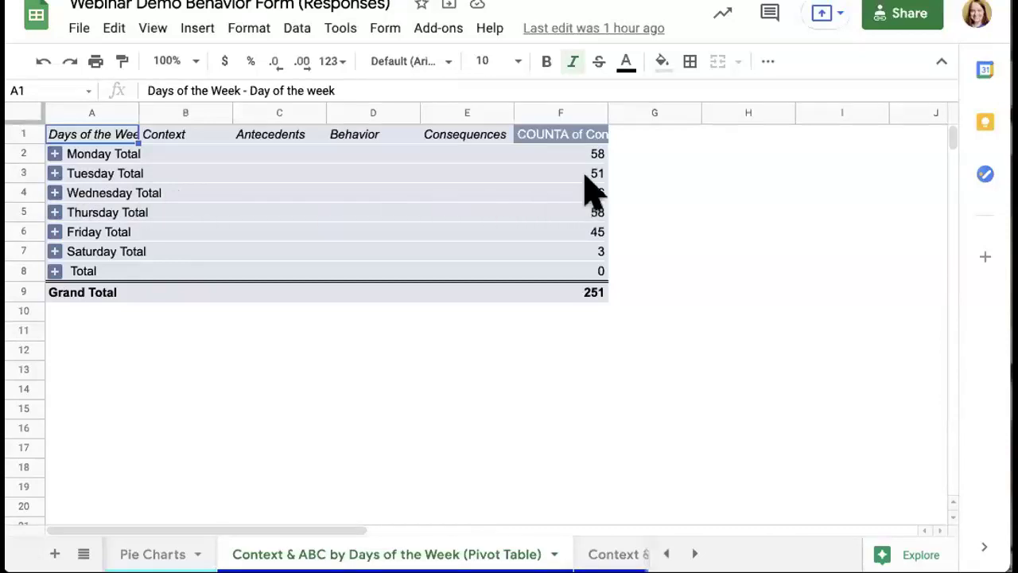
{"action": "left_click", "coordinate": [48, 176]}
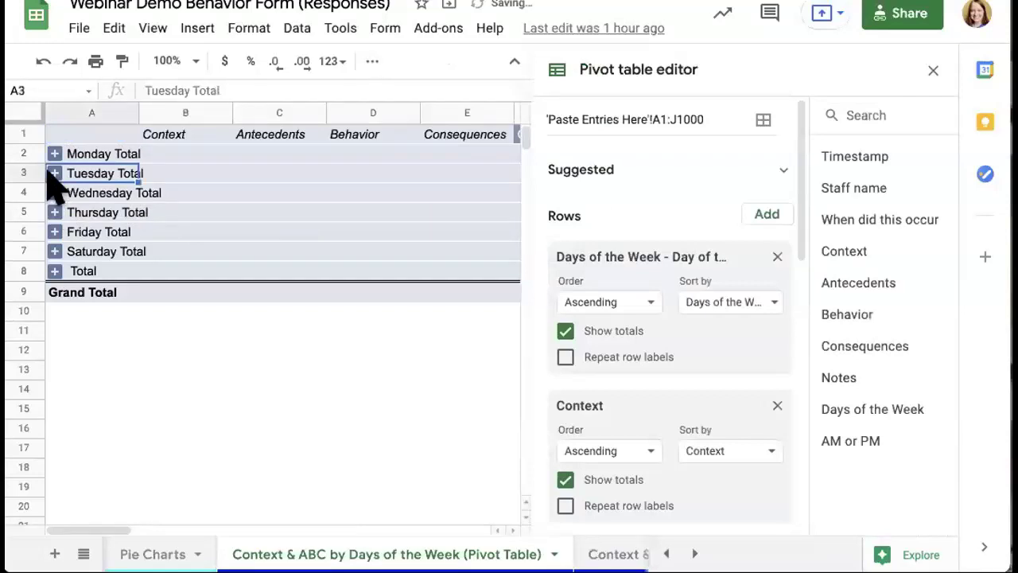
{"action": "left_click", "coordinate": [54, 172]}
{"action": "left_click", "coordinate": [53, 172]}
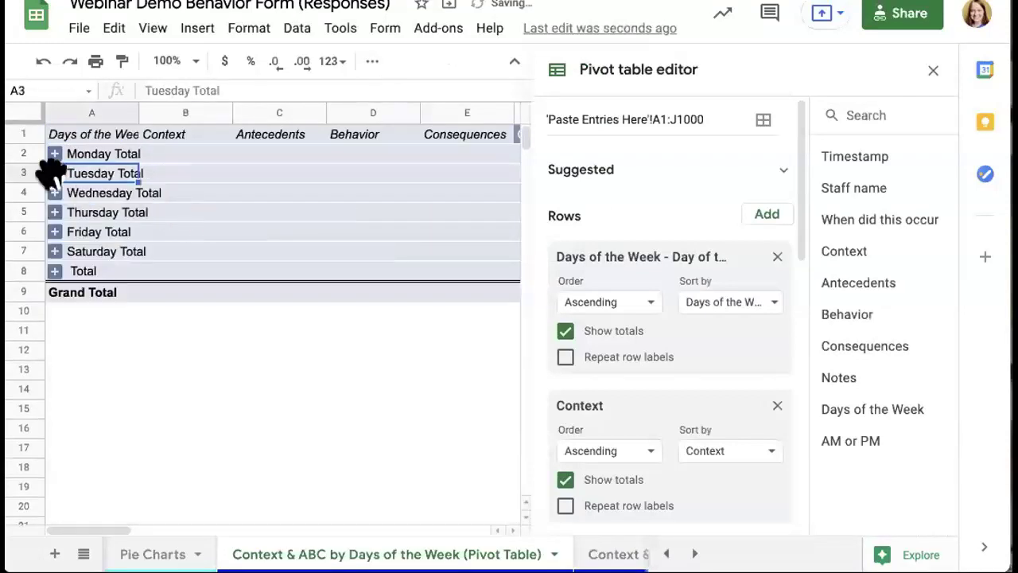
{"action": "left_click", "coordinate": [54, 173]}
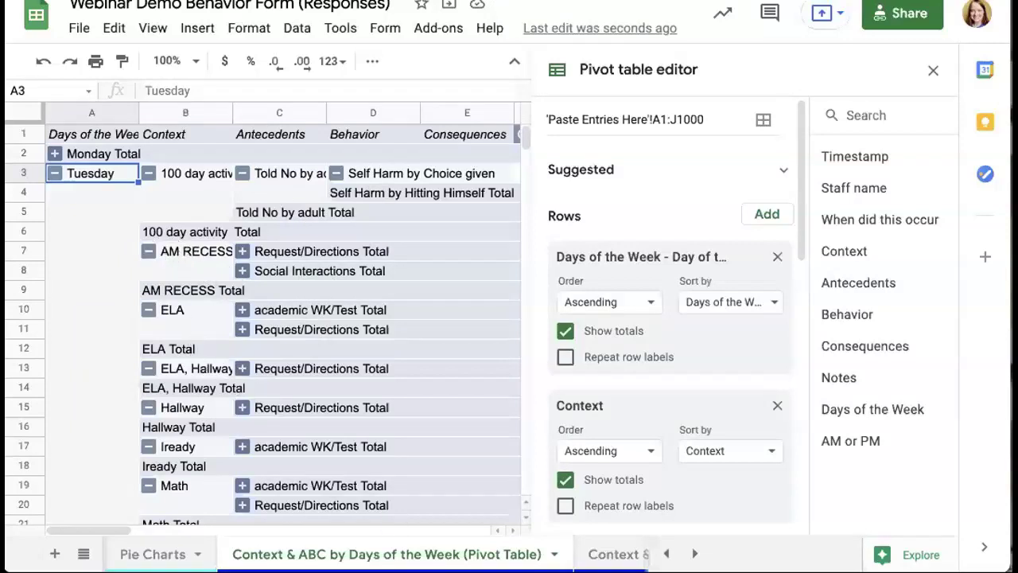
In the Context & ABC Patterns pivot table, expand Positive WORK on Task and its academic WK/Test antecedent to view contexts and consequences.
{"action": "left_click", "coordinate": [591, 553]}
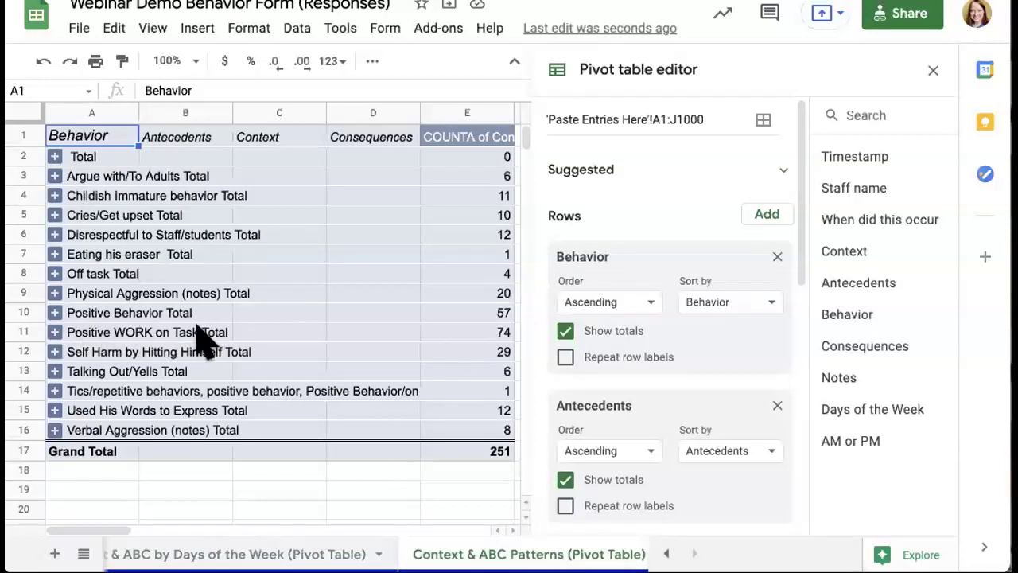
{"action": "left_click", "coordinate": [54, 331]}
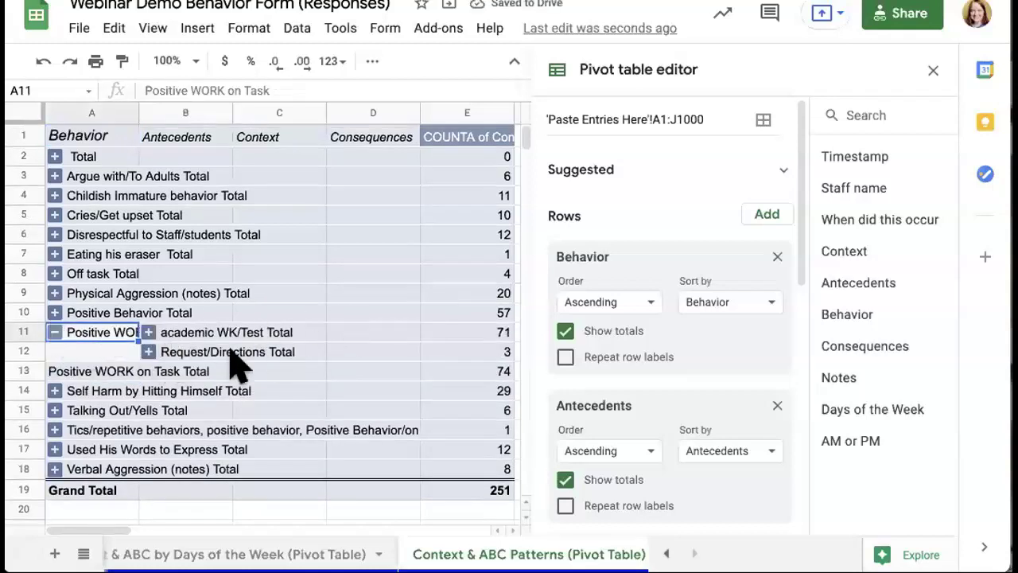
{"action": "left_click", "coordinate": [148, 332]}
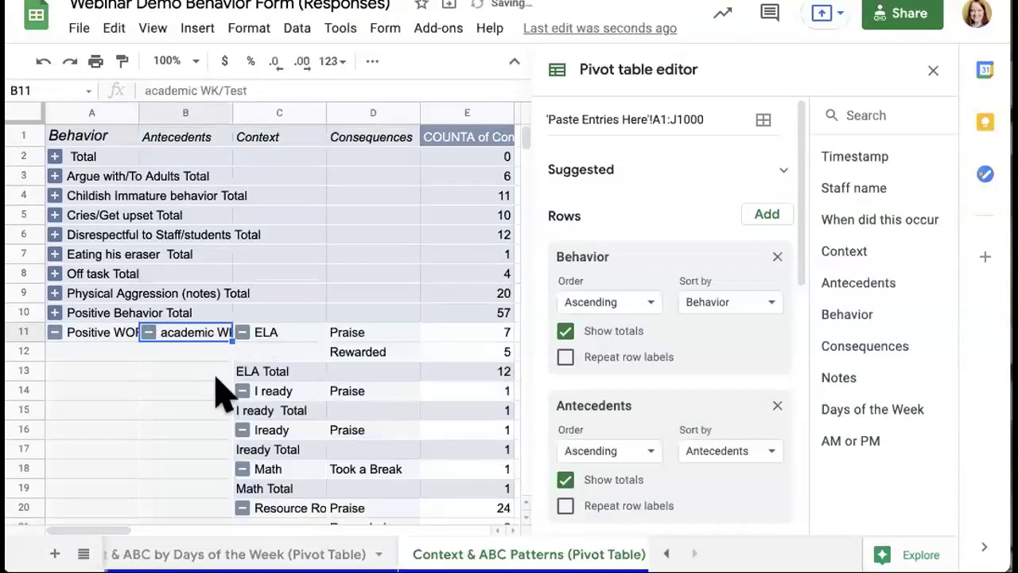
{"action": "scroll", "coordinate": [221, 386], "scroll_direction": "right", "scroll_amount": 2}
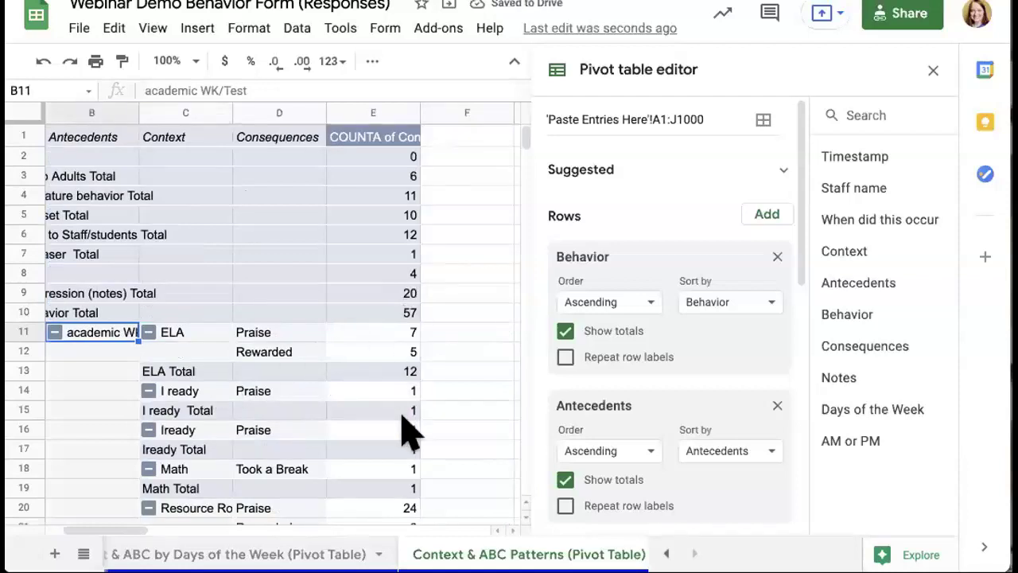
{"action": "scroll", "coordinate": [274, 401], "scroll_direction": "left", "scroll_amount": 2}
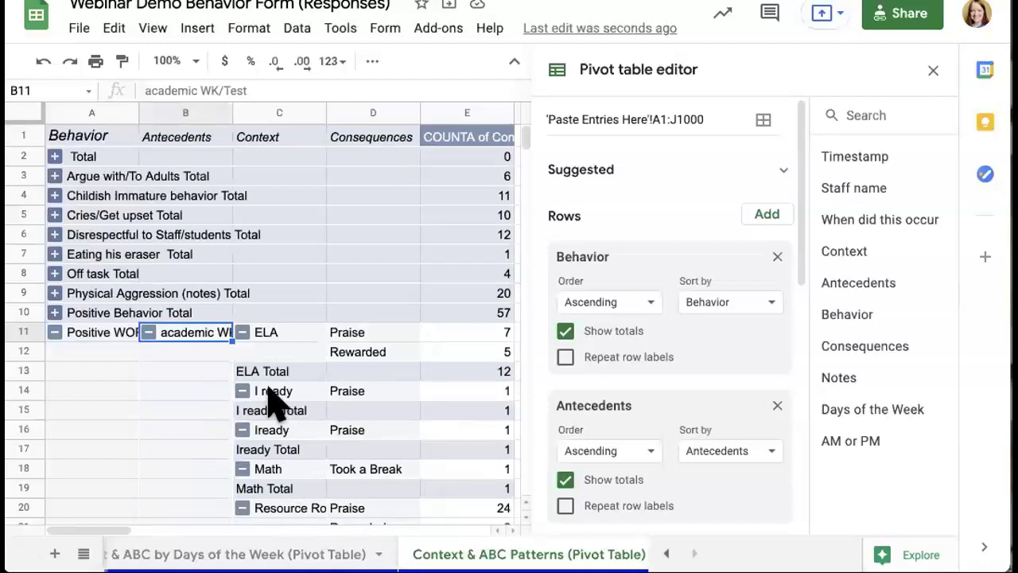
Collapse the academic WK/Test antecedent group and move Antecedents above Behavior in the pivot table's row order.
{"action": "left_click", "coordinate": [149, 331]}
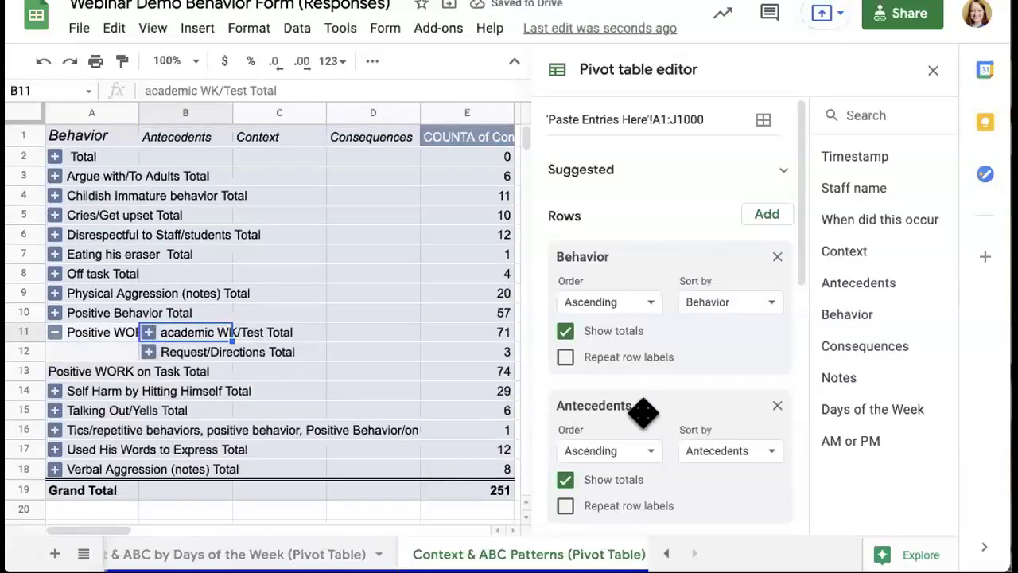
{"action": "left_click_drag", "start_coordinate": [644, 411], "coordinate": [641, 176]}
{"action": "left_click_drag", "start_coordinate": [607, 318], "coordinate": [618, 165]}
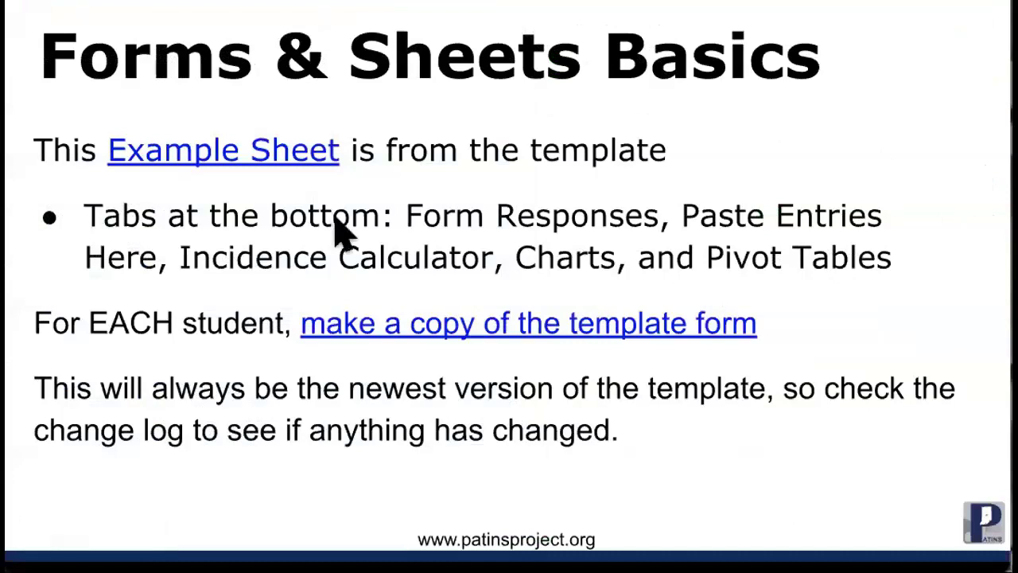
{"action": "key", "text": "Right"}
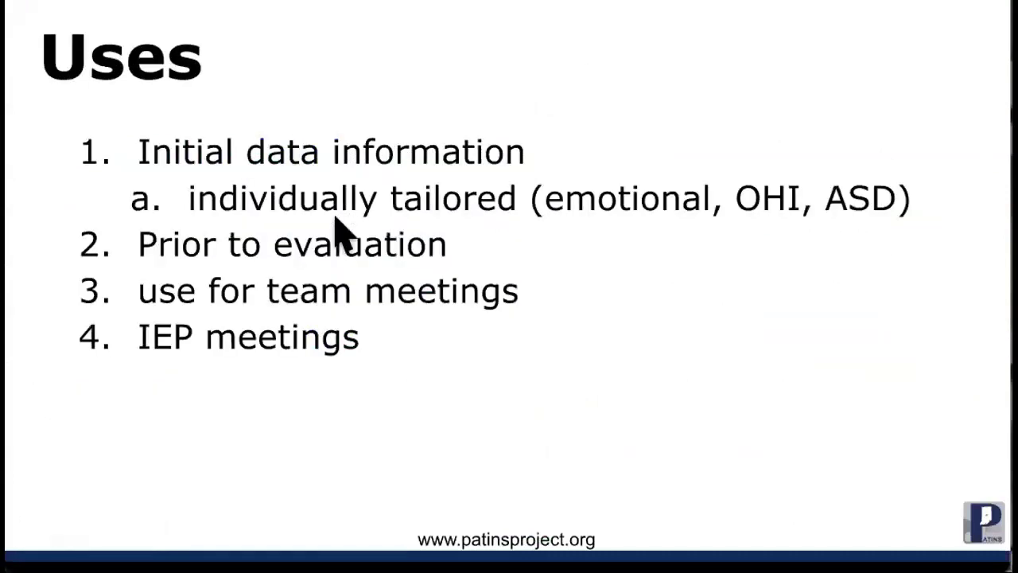
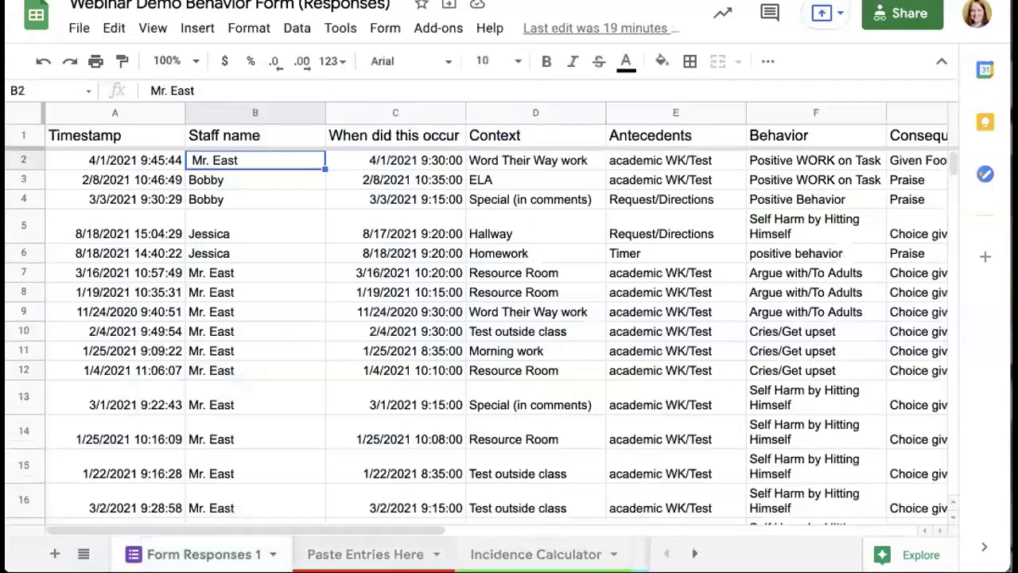
Look over the Paste Entries Here and Incidence Calculator sheets, and return to Form Responses 1.
{"action": "key", "text": "ctrl+shift+Page_Down"}
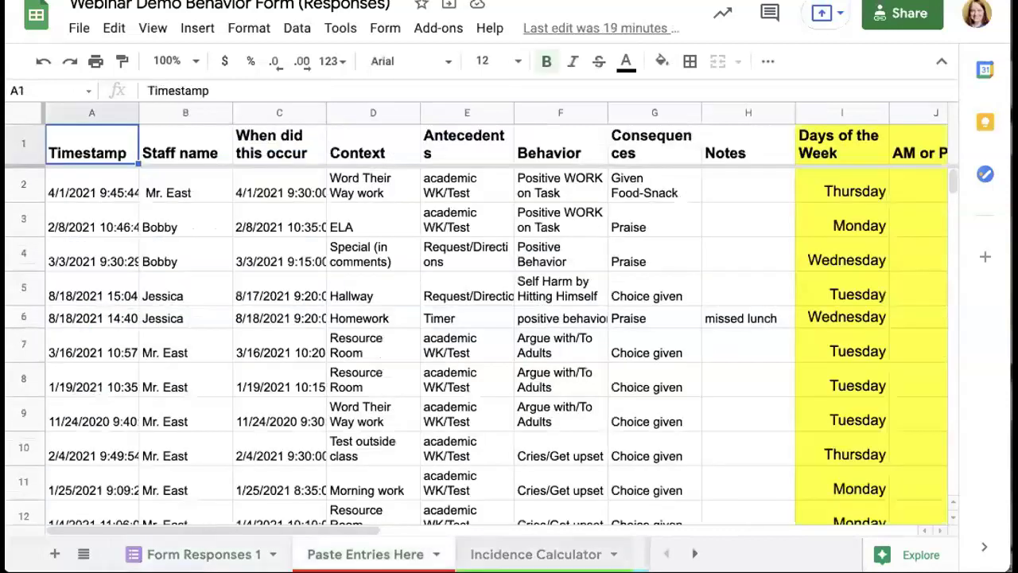
{"action": "key", "text": "ctrl+shift+Page_Down"}
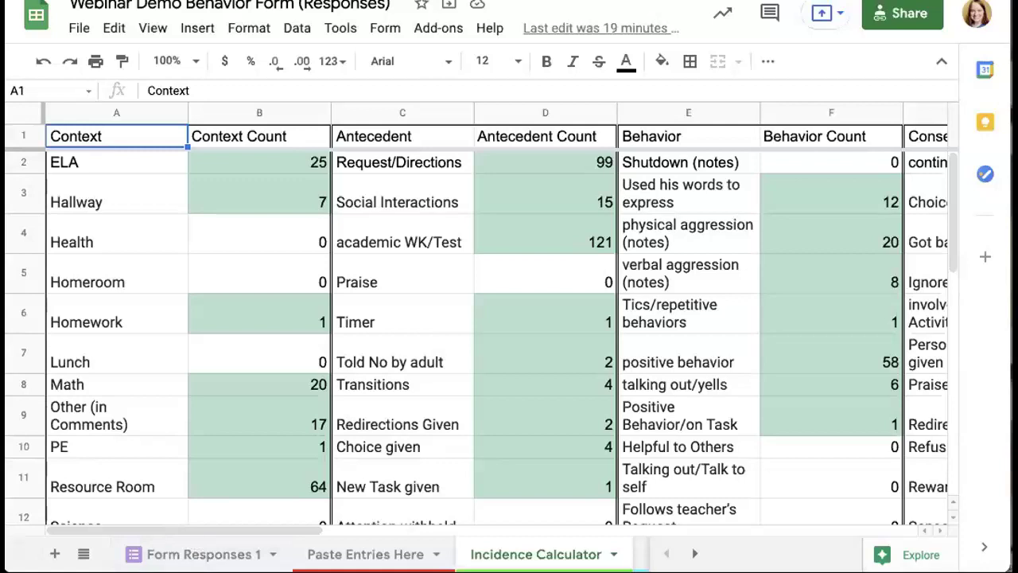
{"action": "key", "text": "ctrl+shift+Page_Up"}
{"action": "key", "text": "ctrl+shift+Page_Up"}
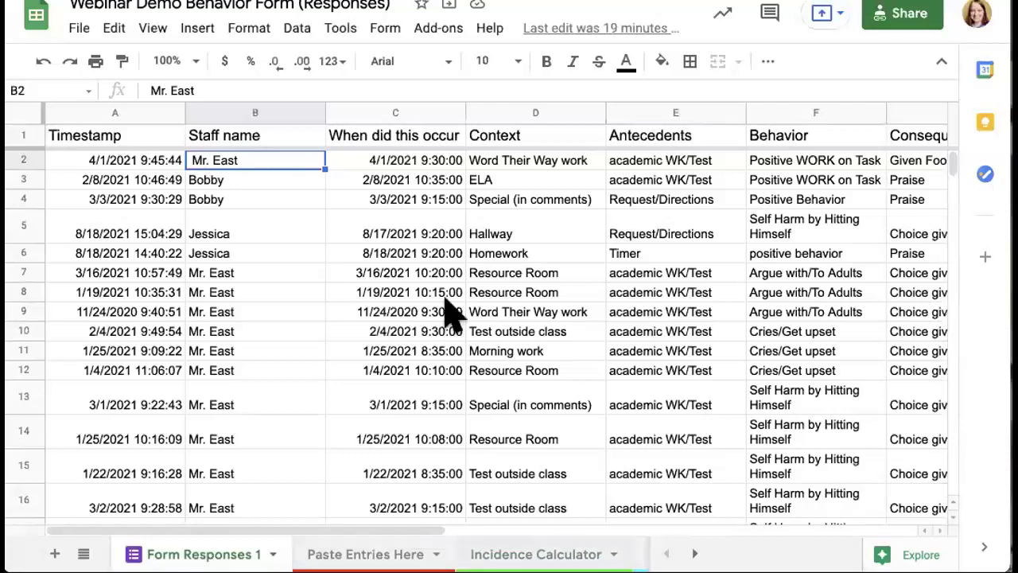
Select the When did this occur header and view the response columns through Consequences and Notes.
{"action": "left_click", "coordinate": [389, 199]}
{"action": "left_click", "coordinate": [391, 132]}
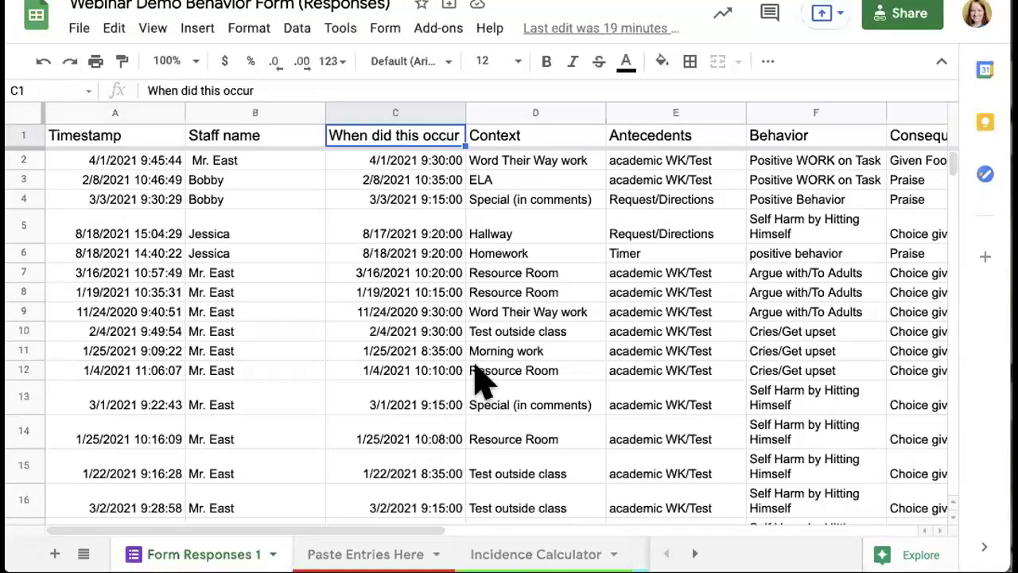
{"action": "scroll", "coordinate": [477, 378], "scroll_direction": "right", "scroll_amount": 3}
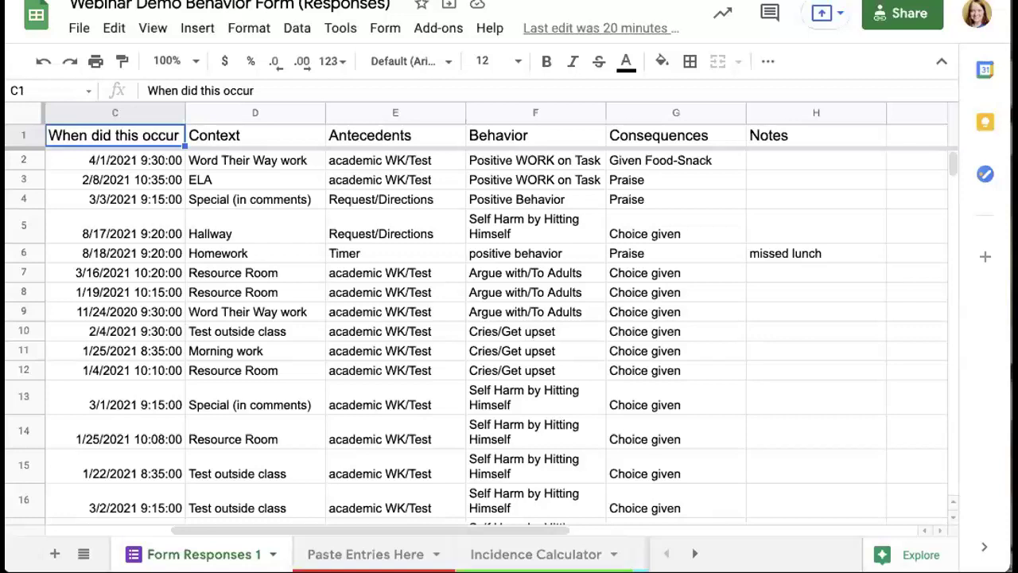
Open the Incidence Calculator sheet and examine the context, antecedent, behavior and consequence counts across its columns.
{"action": "left_click", "coordinate": [536, 554]}
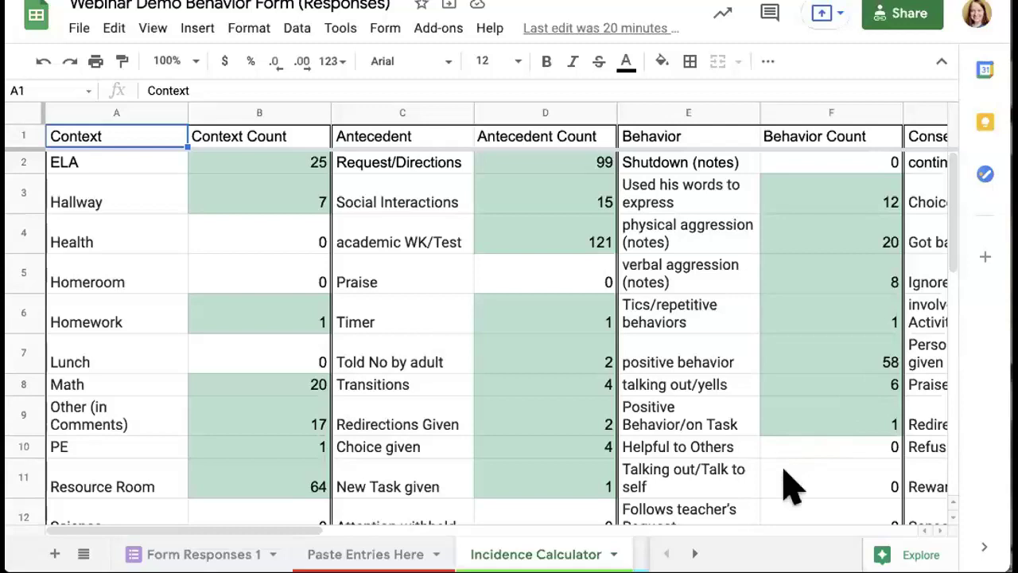
{"action": "scroll", "coordinate": [791, 485], "scroll_direction": "right", "scroll_amount": 4}
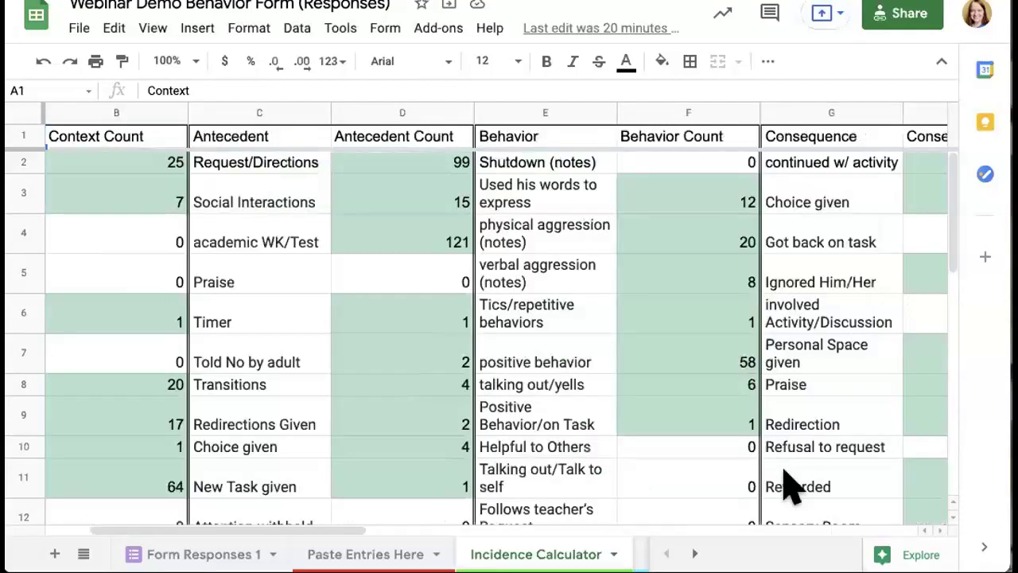
{"action": "scroll", "coordinate": [791, 485], "scroll_direction": "left", "scroll_amount": 4}
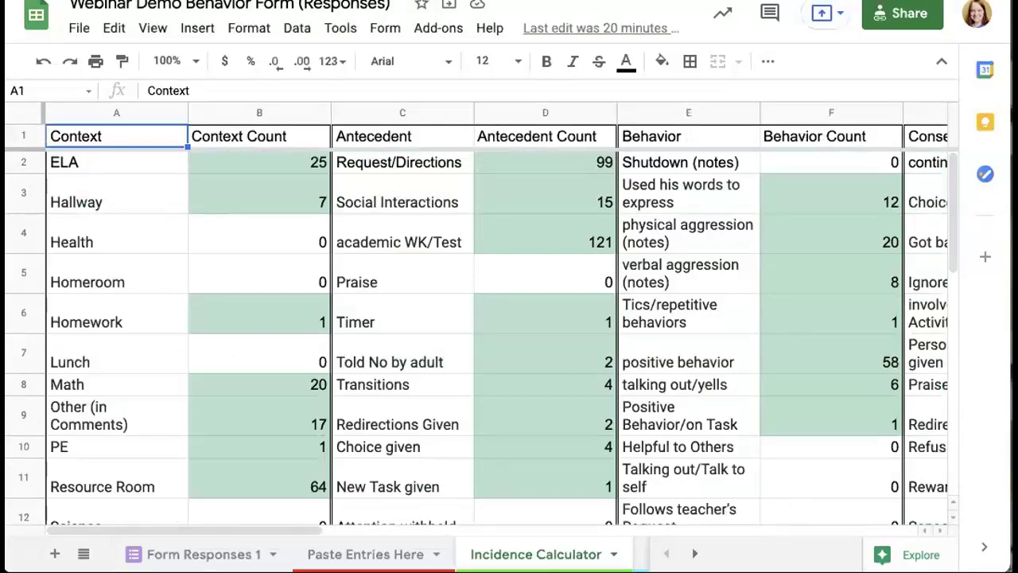
{"action": "scroll", "coordinate": [373, 554], "scroll_direction": "right", "scroll_amount": 3}
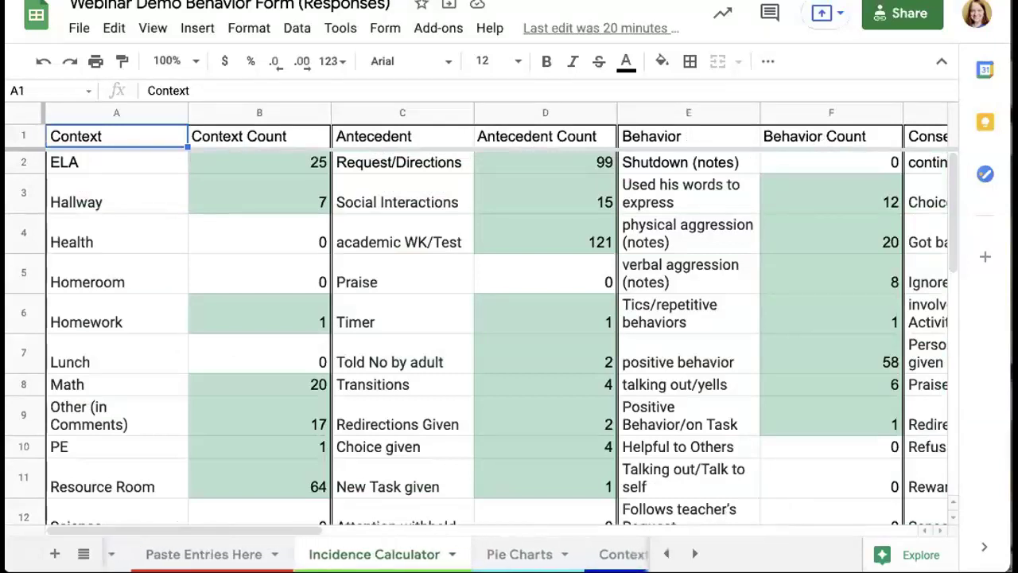
{"action": "scroll", "coordinate": [373, 553], "scroll_direction": "right", "scroll_amount": 1}
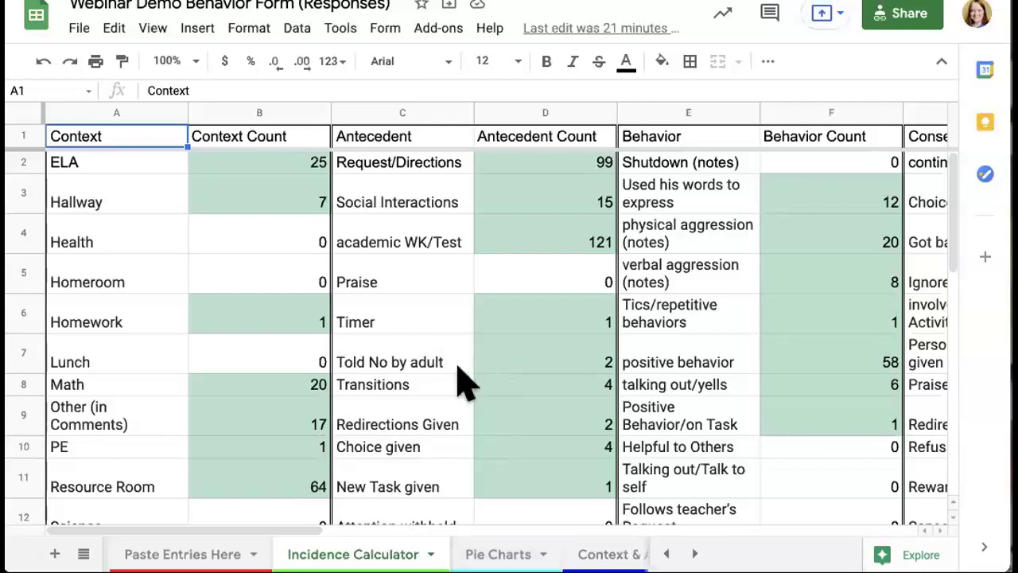
{"action": "scroll", "coordinate": [461, 382], "scroll_direction": "right", "scroll_amount": 4}
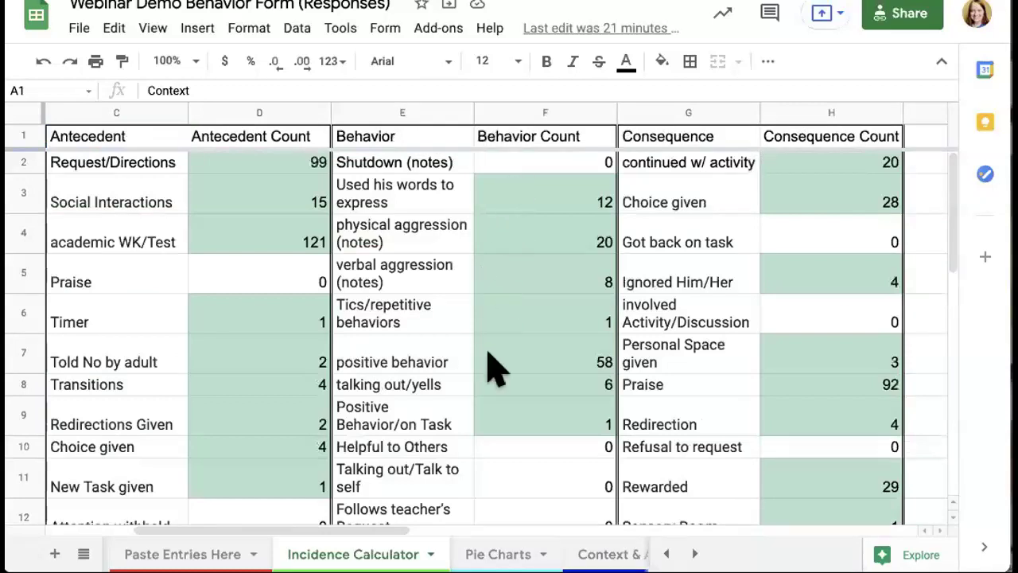
{"action": "scroll", "coordinate": [481, 429], "scroll_direction": "down", "scroll_amount": 3}
{"action": "scroll", "coordinate": [481, 429], "scroll_direction": "down", "scroll_amount": 1}
{"action": "scroll", "coordinate": [481, 430], "scroll_direction": "up", "scroll_amount": 4}
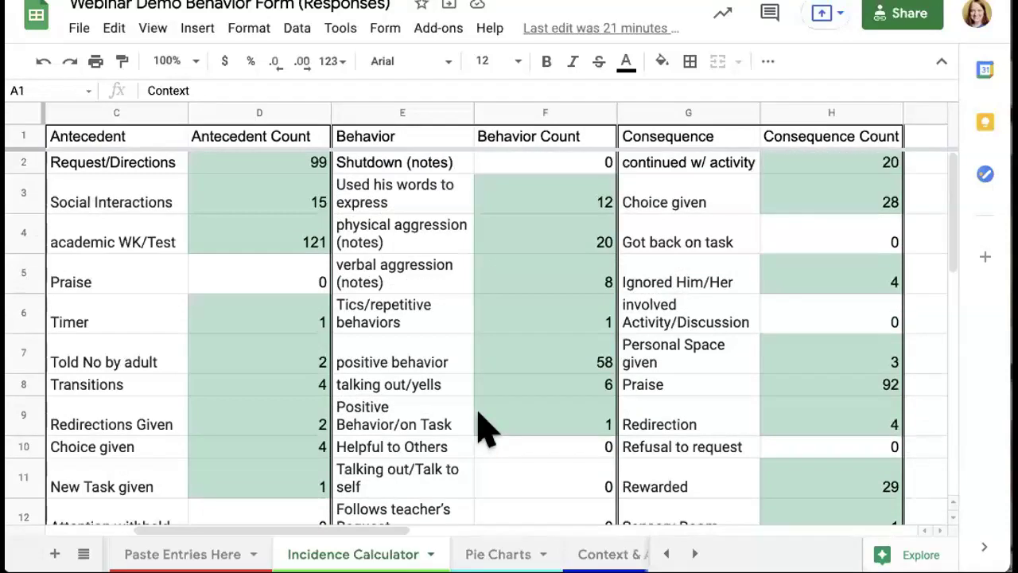
Examine the lower rows of Incidence Calculator, comparing the remaining behavior and consequence counts.
{"action": "scroll", "coordinate": [486, 430], "scroll_direction": "down", "scroll_amount": 10}
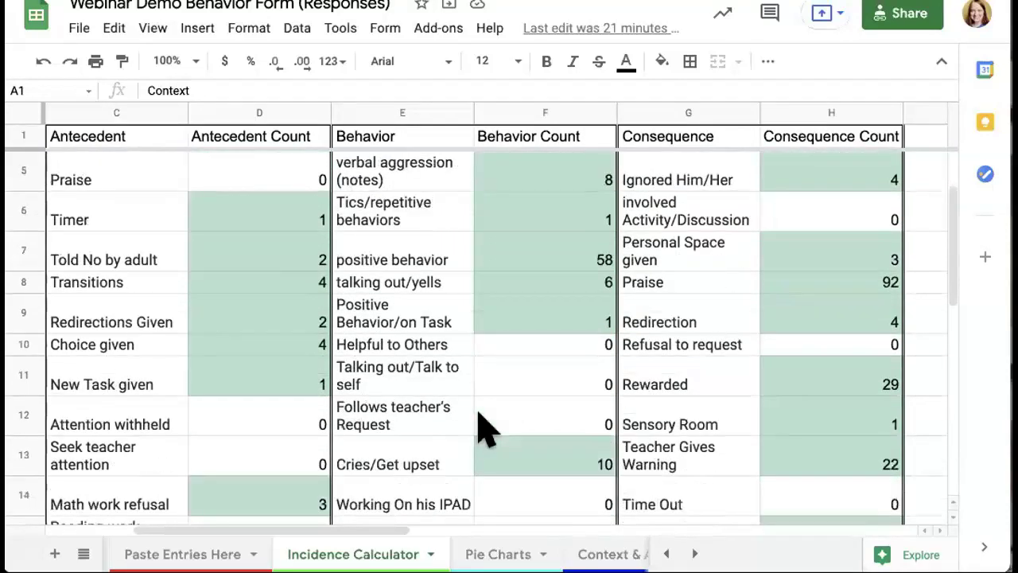
{"action": "scroll", "coordinate": [486, 429], "scroll_direction": "left", "scroll_amount": 2}
{"action": "scroll", "coordinate": [487, 429], "scroll_direction": "down", "scroll_amount": 3}
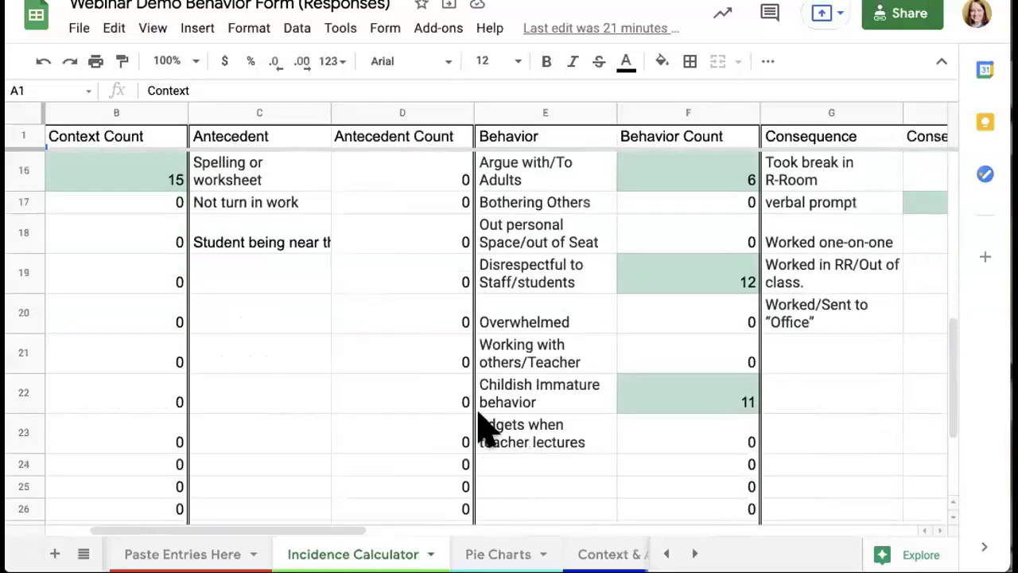
{"action": "scroll", "coordinate": [487, 430], "scroll_direction": "up", "scroll_amount": 10}
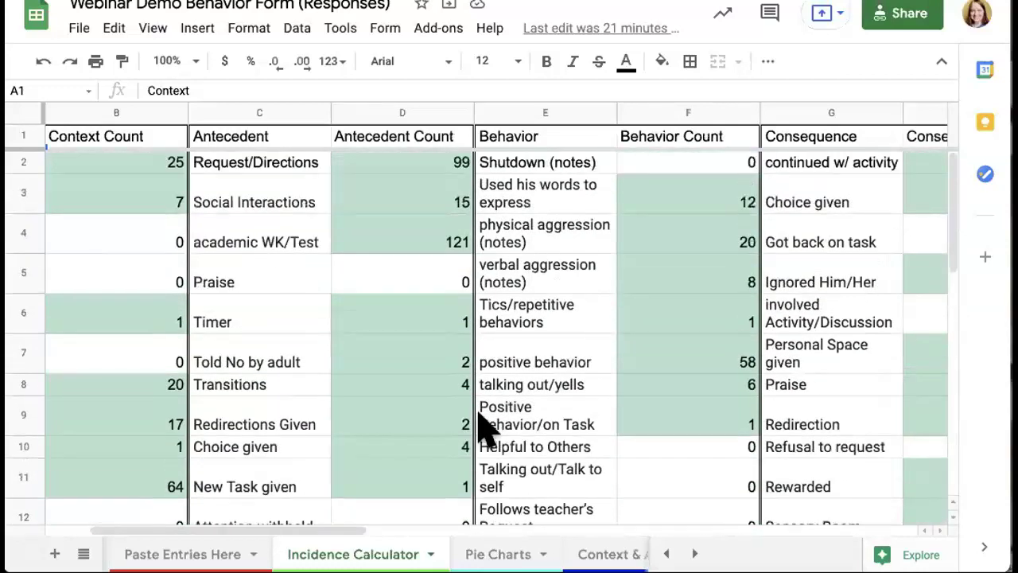
{"action": "scroll", "coordinate": [486, 429], "scroll_direction": "right", "scroll_amount": 2}
{"action": "scroll", "coordinate": [486, 429], "scroll_direction": "down", "scroll_amount": 1}
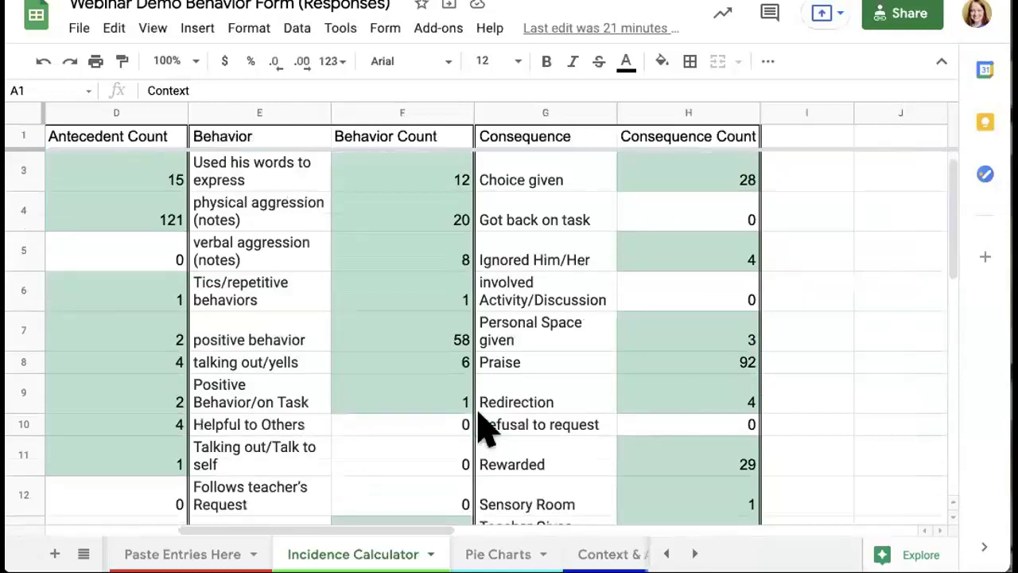
{"action": "scroll", "coordinate": [487, 430], "scroll_direction": "down", "scroll_amount": 6}
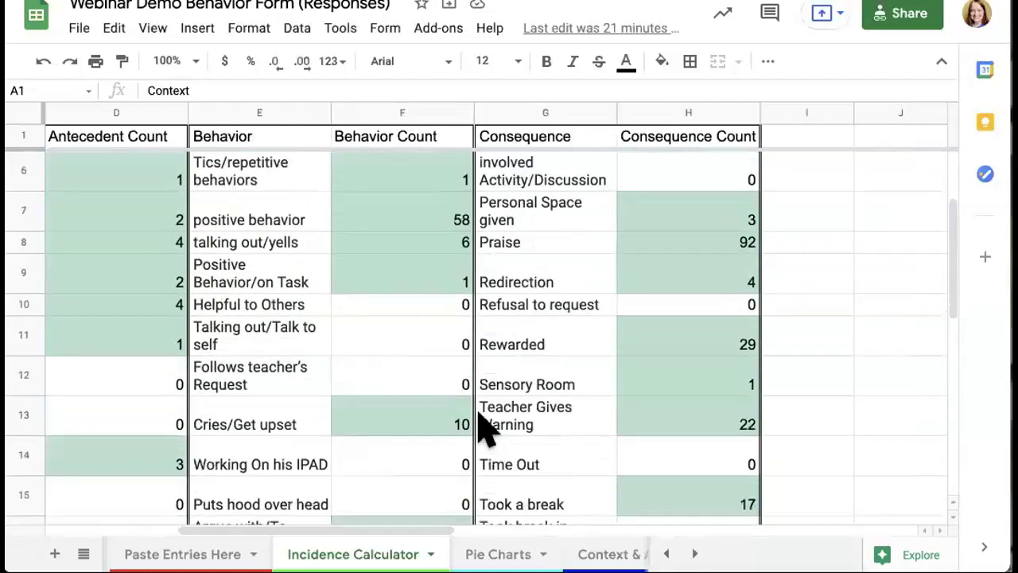
{"action": "scroll", "coordinate": [487, 429], "scroll_direction": "down", "scroll_amount": 2}
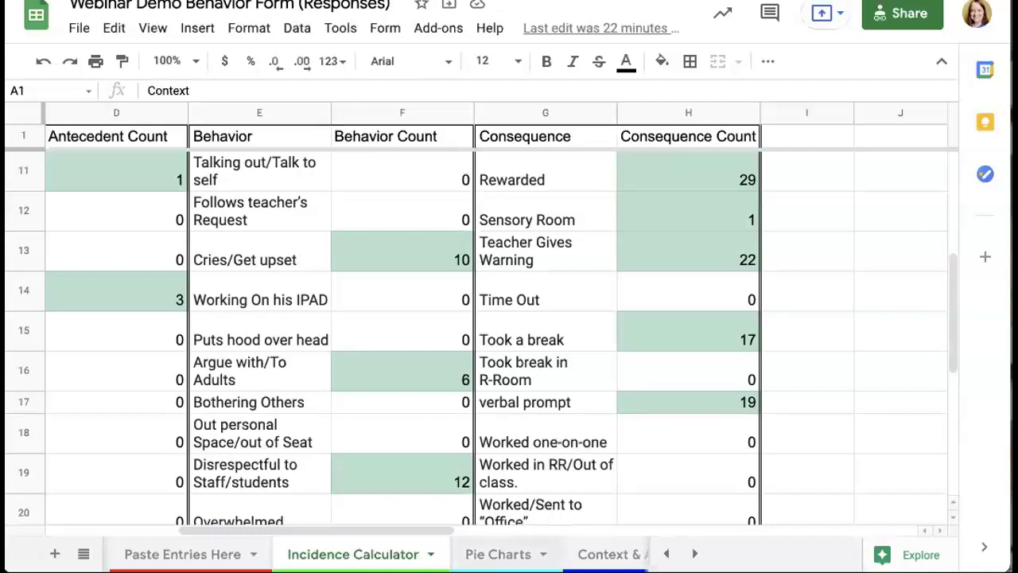
Open the Pie Charts sheet and inspect the Request/Directions and academic WK/Test slices of the Antecedent chart.
{"action": "scroll", "coordinate": [358, 554], "scroll_direction": "right", "scroll_amount": 3}
{"action": "scroll", "coordinate": [358, 553], "scroll_direction": "right", "scroll_amount": 5}
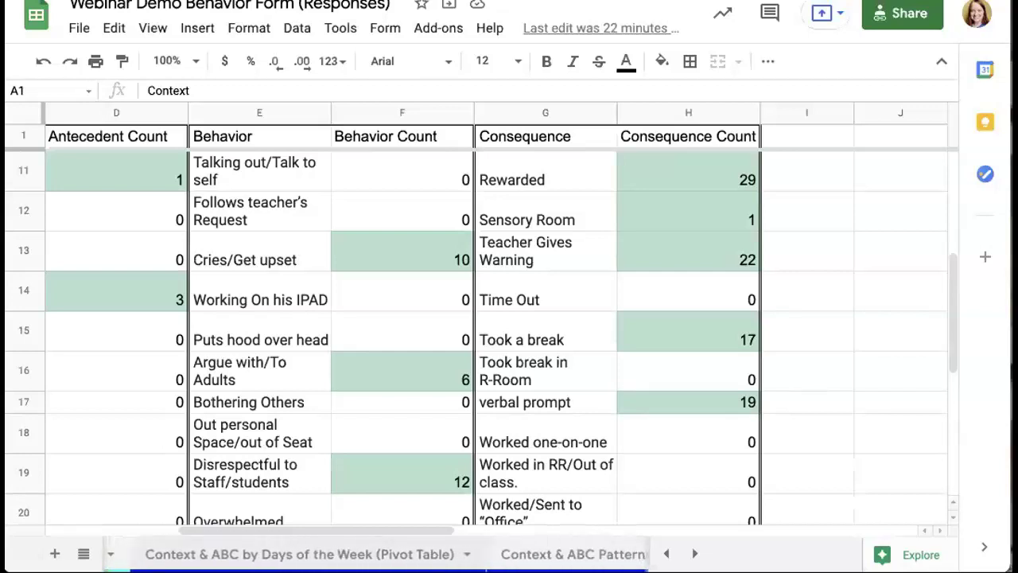
{"action": "scroll", "coordinate": [358, 554], "scroll_direction": "left", "scroll_amount": 5}
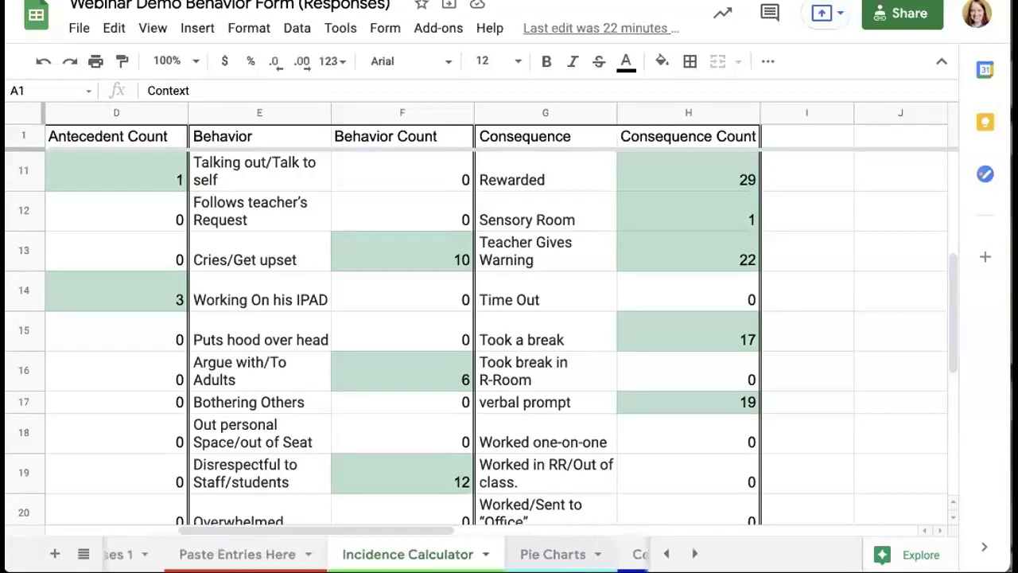
{"action": "scroll", "coordinate": [357, 553], "scroll_direction": "left", "scroll_amount": 2}
{"action": "scroll", "coordinate": [358, 554], "scroll_direction": "right", "scroll_amount": 3}
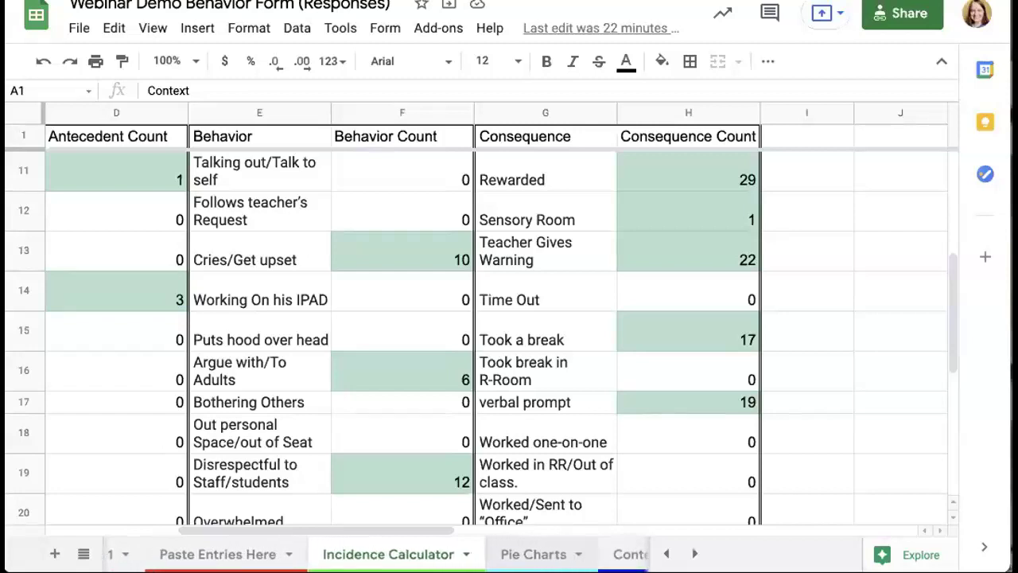
{"action": "left_click", "coordinate": [532, 553]}
{"action": "scroll", "coordinate": [525, 310], "scroll_direction": "up", "scroll_amount": 3}
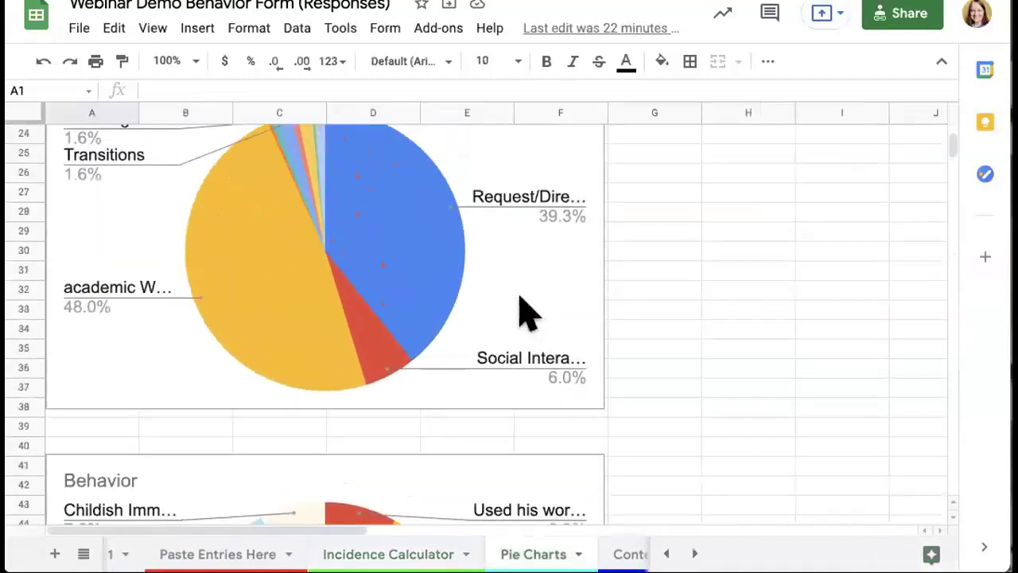
{"action": "scroll", "coordinate": [525, 312], "scroll_direction": "up", "scroll_amount": 2}
{"action": "left_click", "coordinate": [390, 342]}
{"action": "mouse_move", "coordinate": [415, 315]}
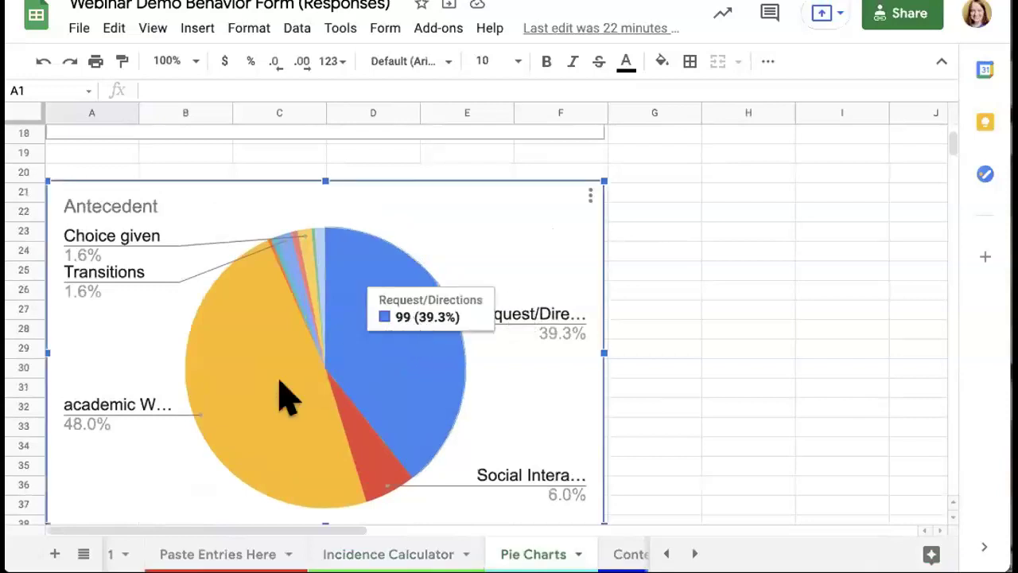
{"action": "mouse_move", "coordinate": [237, 410]}
{"action": "mouse_move", "coordinate": [405, 403]}
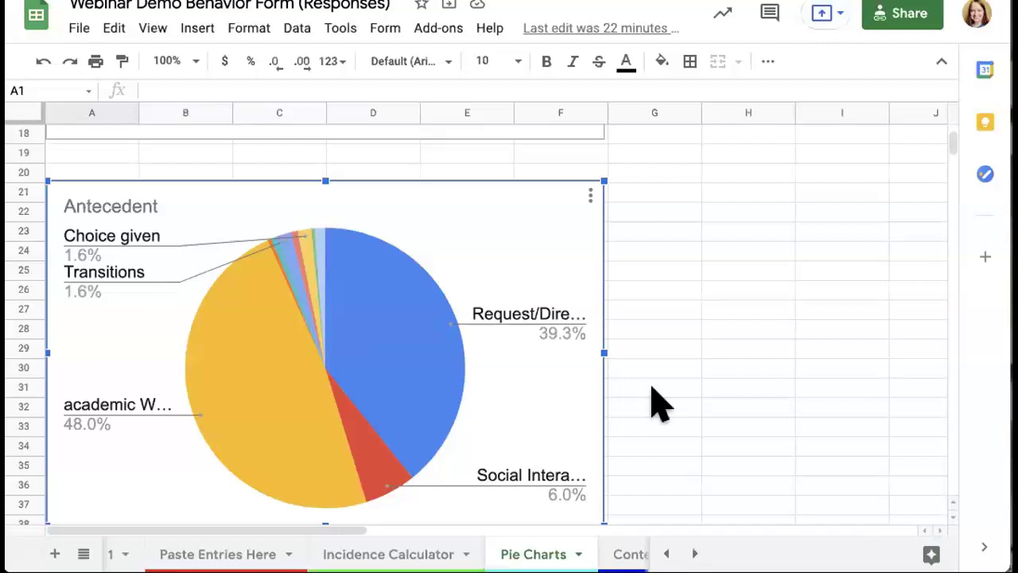
Inspect slices of the Behavior pie chart, including positive behavior, talking out/yells and physical aggression.
{"action": "scroll", "coordinate": [660, 405], "scroll_direction": "down", "scroll_amount": 5}
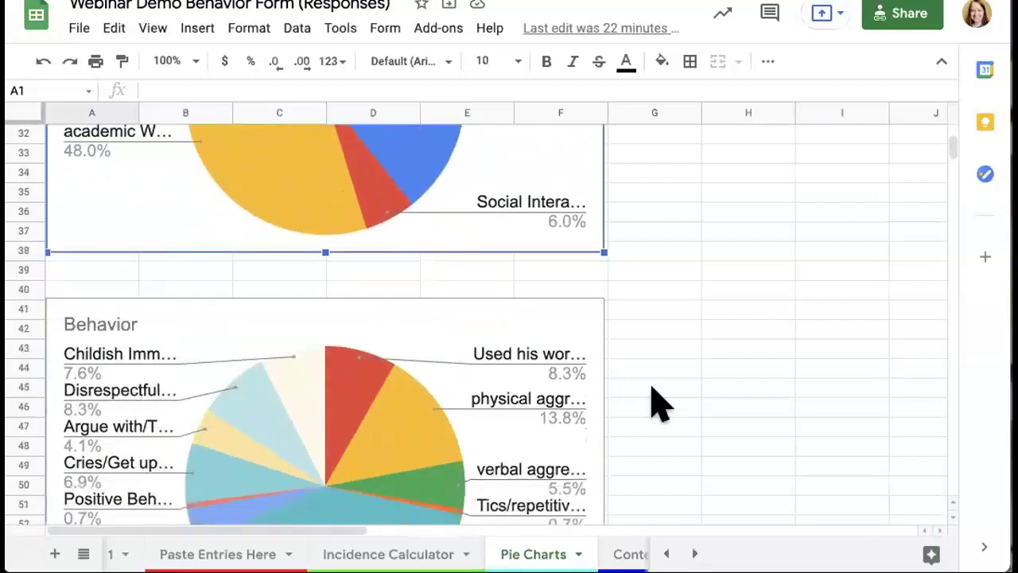
{"action": "scroll", "coordinate": [660, 405], "scroll_direction": "down", "scroll_amount": 3}
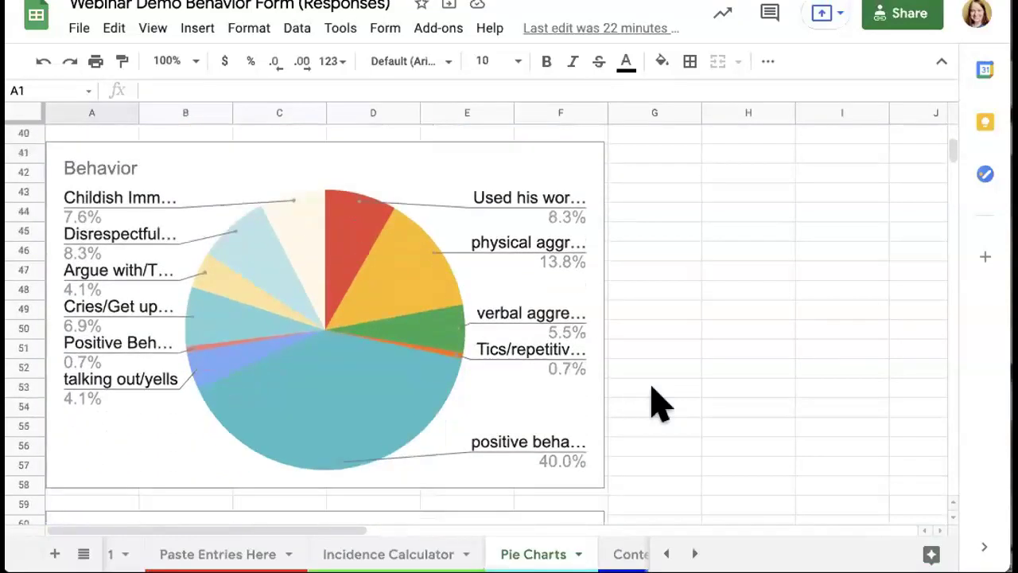
{"action": "left_click", "coordinate": [397, 409]}
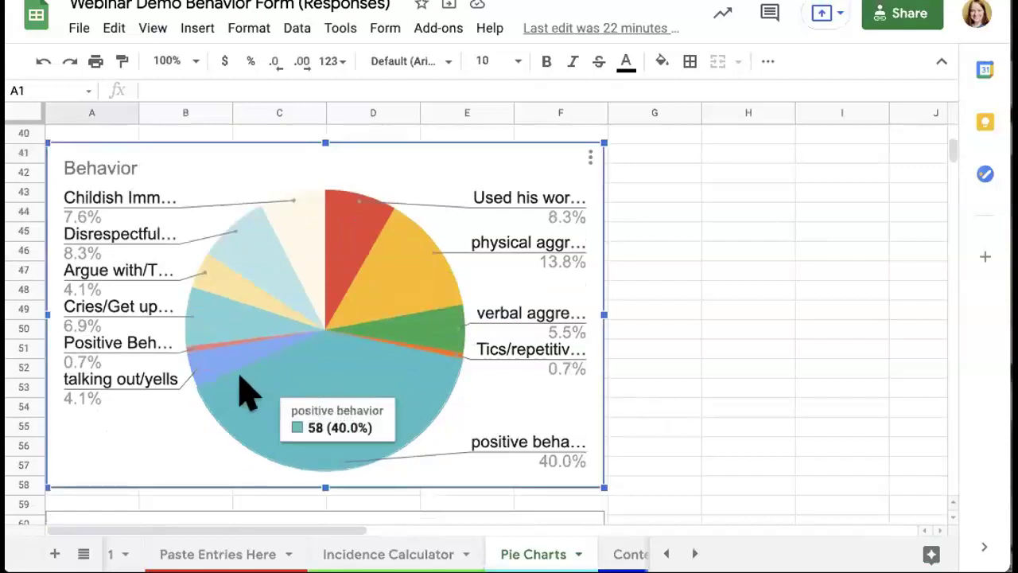
{"action": "mouse_move", "coordinate": [214, 370]}
{"action": "mouse_move", "coordinate": [398, 290]}
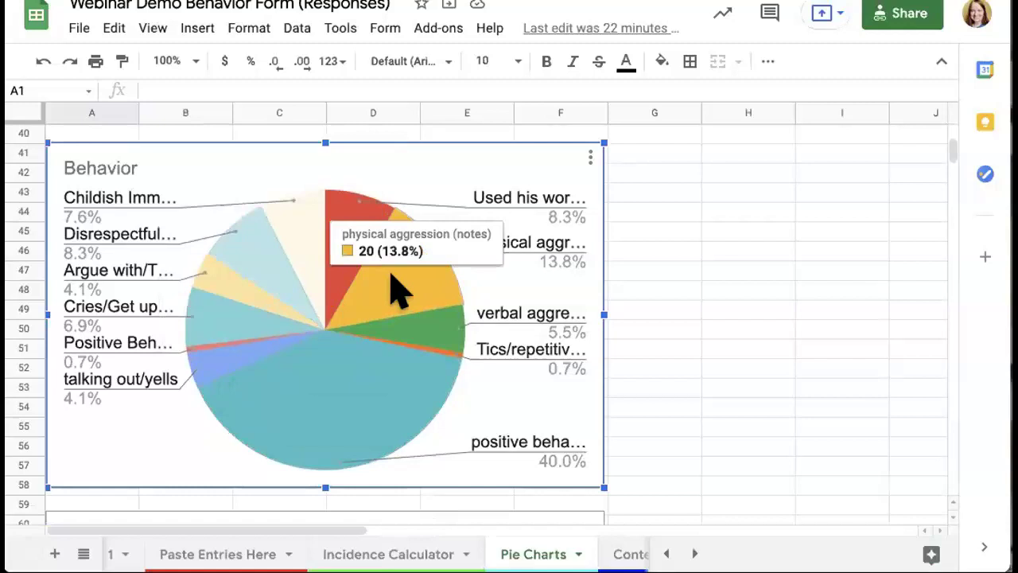
{"action": "mouse_move", "coordinate": [326, 390]}
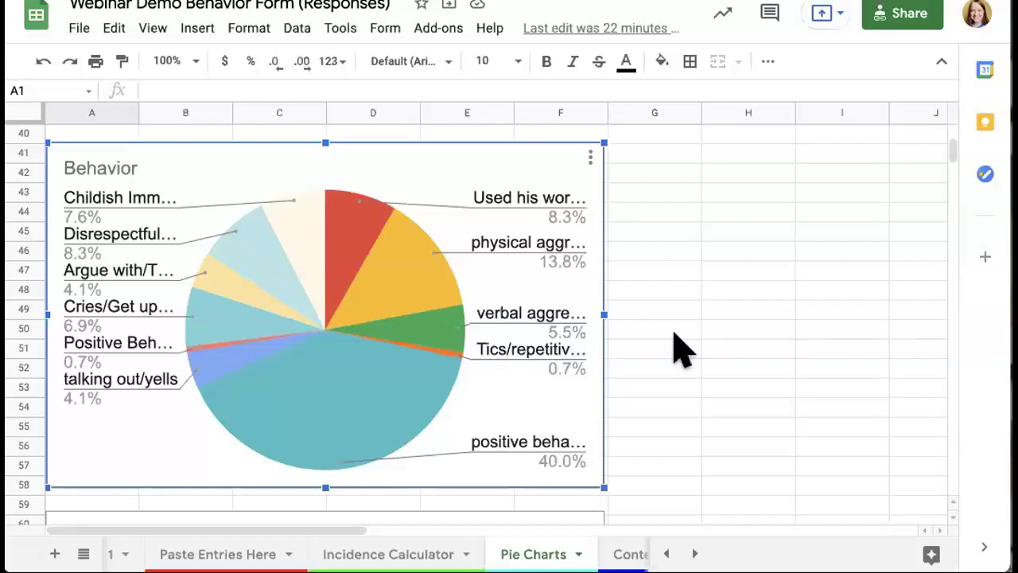
{"action": "mouse_move", "coordinate": [357, 261]}
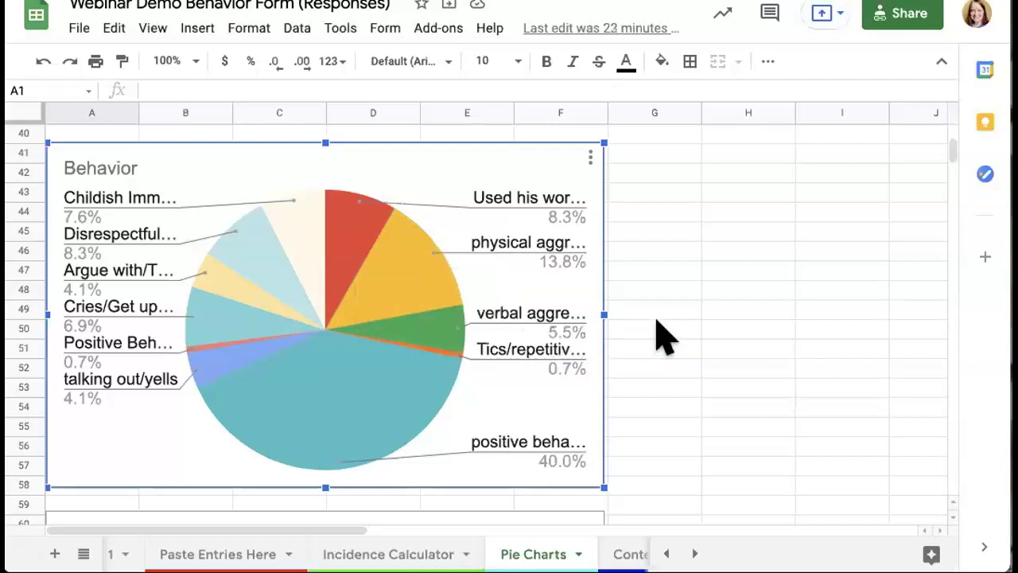
{"action": "scroll", "coordinate": [664, 338], "scroll_direction": "down", "scroll_amount": 1}
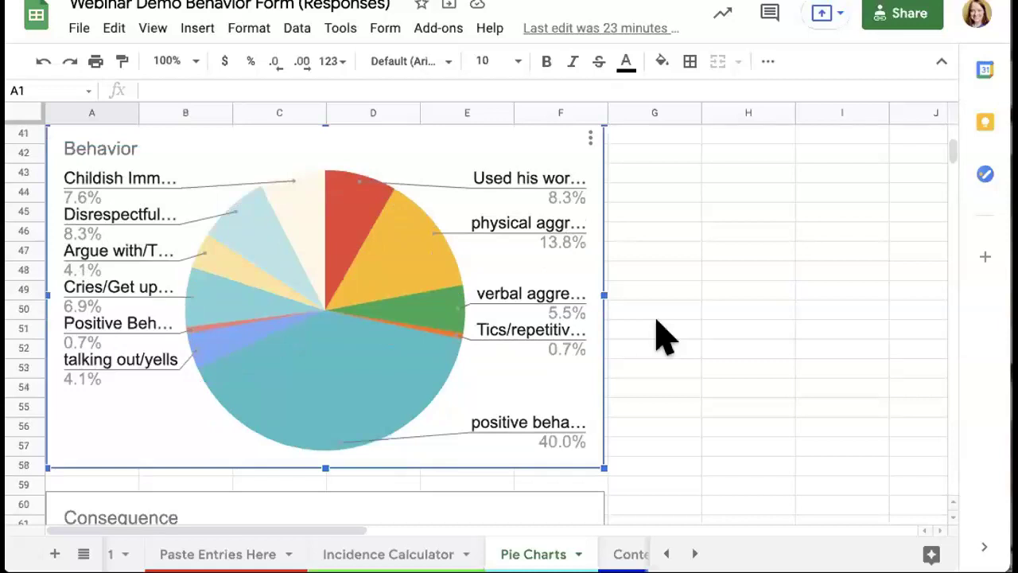
Examine the slices of the Consequence pie chart on the Pie Charts sheet.
{"action": "scroll", "coordinate": [664, 338], "scroll_direction": "down", "scroll_amount": 3}
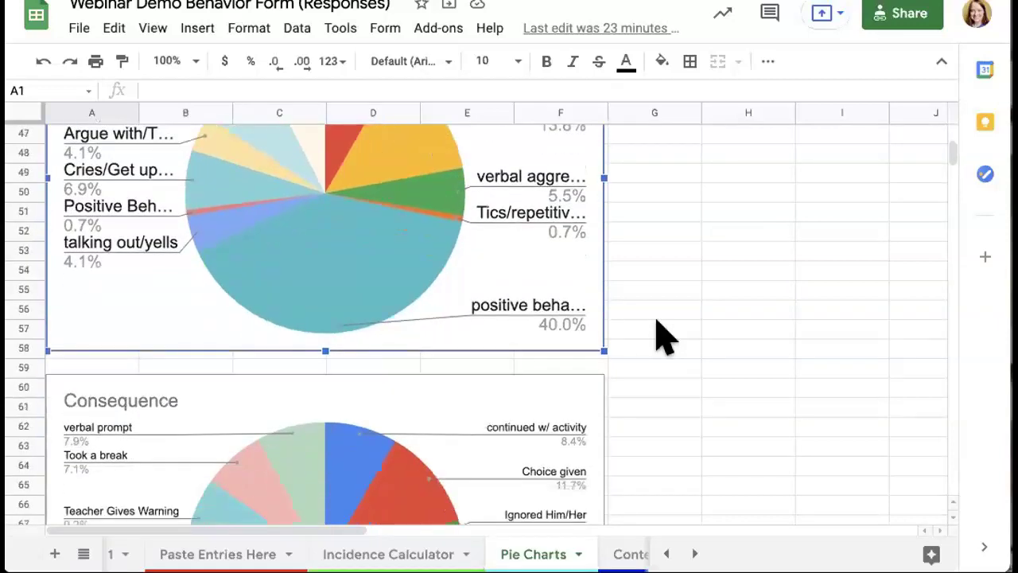
{"action": "scroll", "coordinate": [664, 338], "scroll_direction": "down", "scroll_amount": 5}
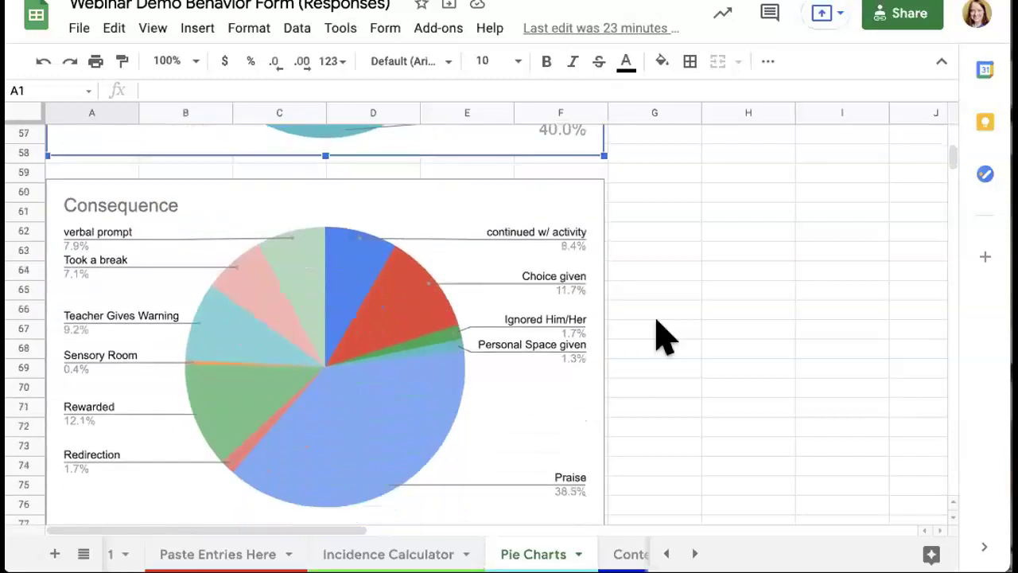
{"action": "scroll", "coordinate": [664, 338], "scroll_direction": "down", "scroll_amount": 1}
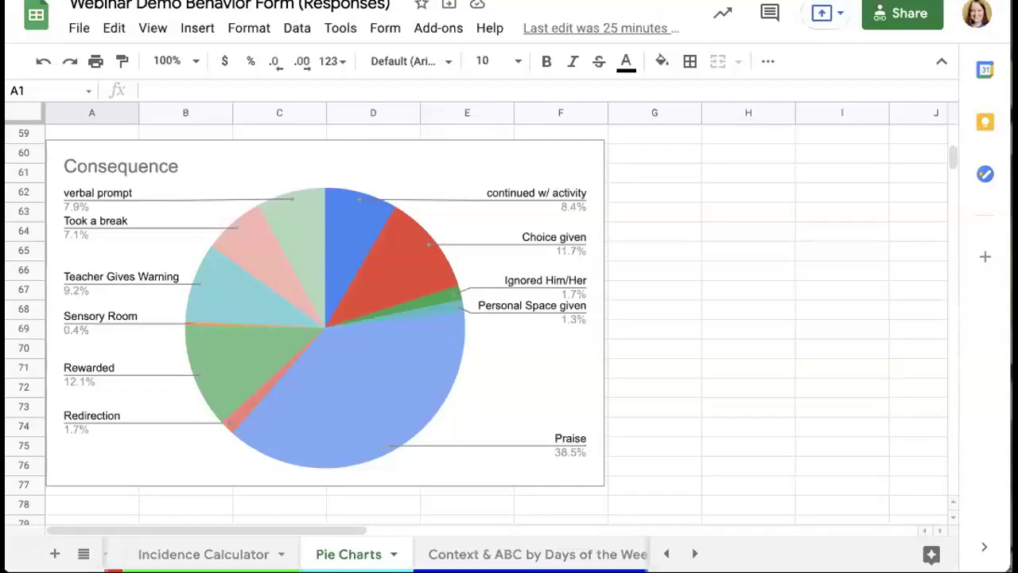
{"action": "scroll", "coordinate": [374, 554], "scroll_direction": "right", "scroll_amount": 5}
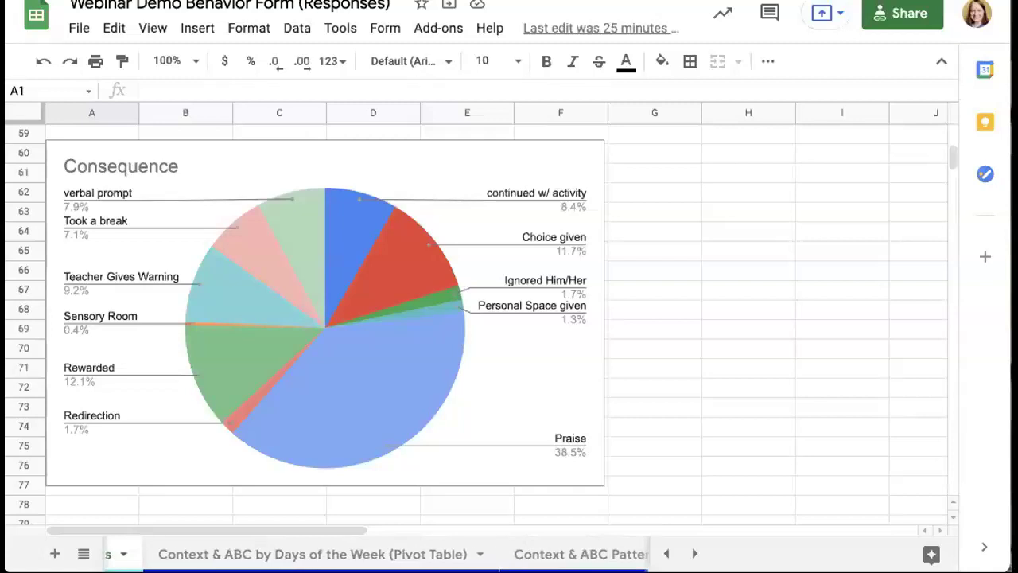
{"action": "scroll", "coordinate": [374, 554], "scroll_direction": "right", "scroll_amount": 2}
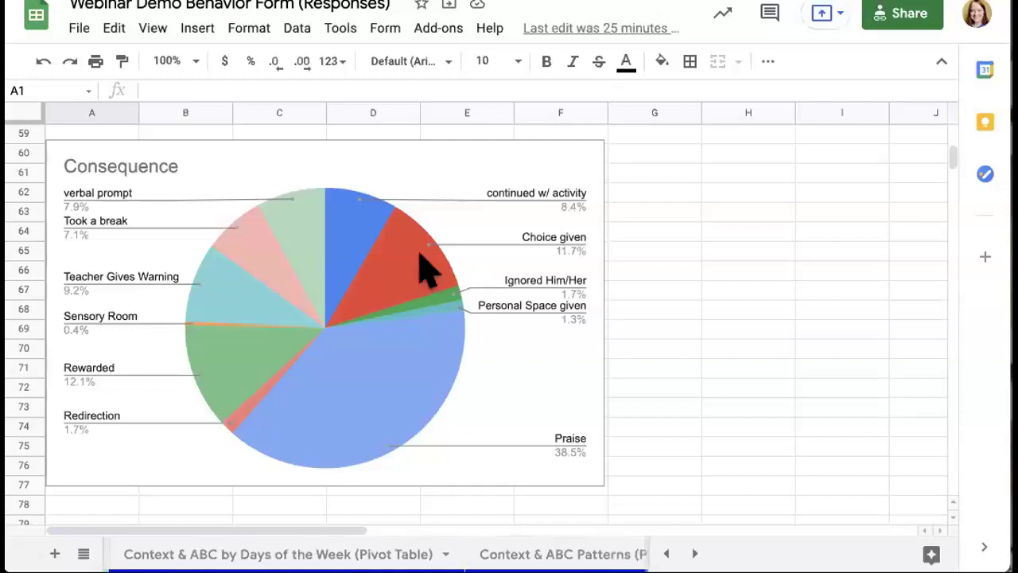
Review the options available for the Consequence chart, such as editing, downloading, publishing and copying.
{"action": "left_click", "coordinate": [634, 213]}
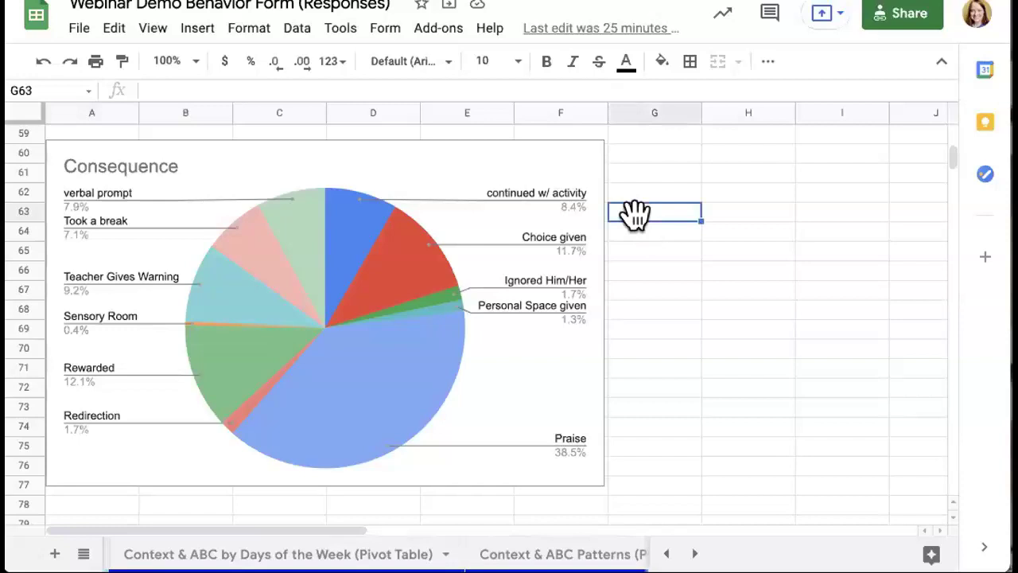
{"action": "left_click", "coordinate": [477, 155]}
{"action": "left_click", "coordinate": [589, 155]}
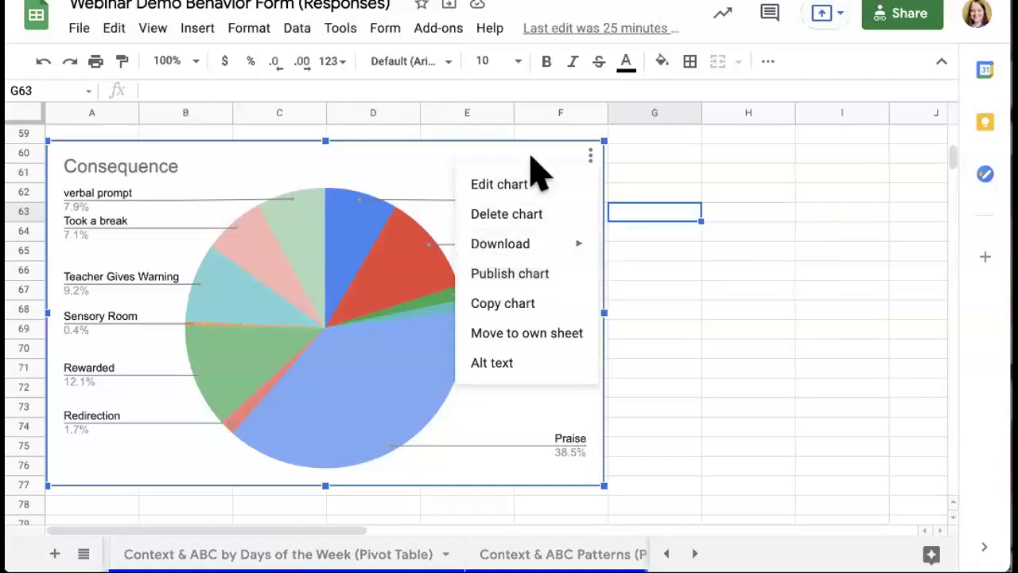
{"action": "left_click", "coordinate": [739, 168]}
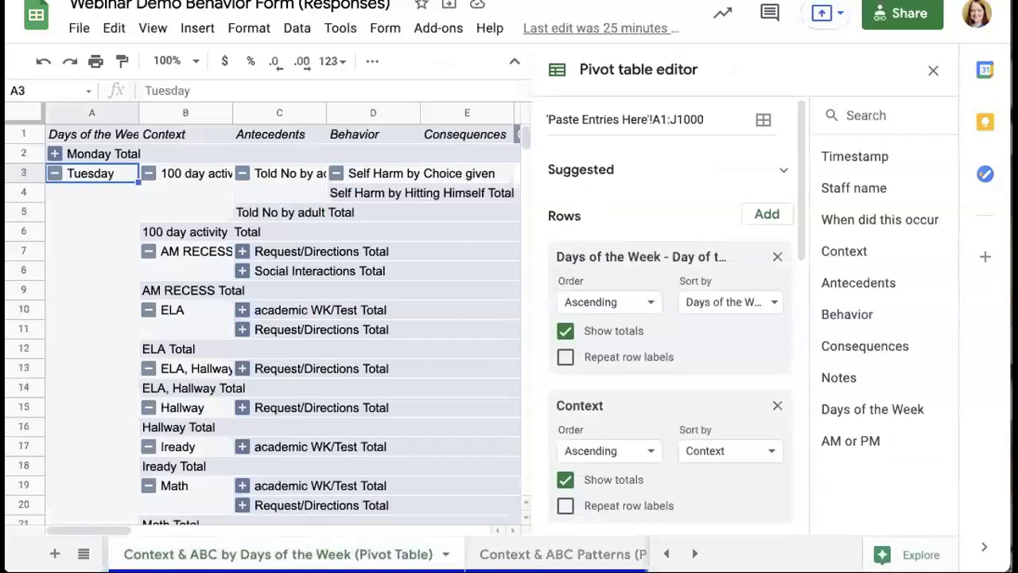
Collapse all Days of the Week groups in the Context & ABC by Days of the Week pivot table and compare the daily totals.
{"action": "left_click", "coordinate": [932, 72]}
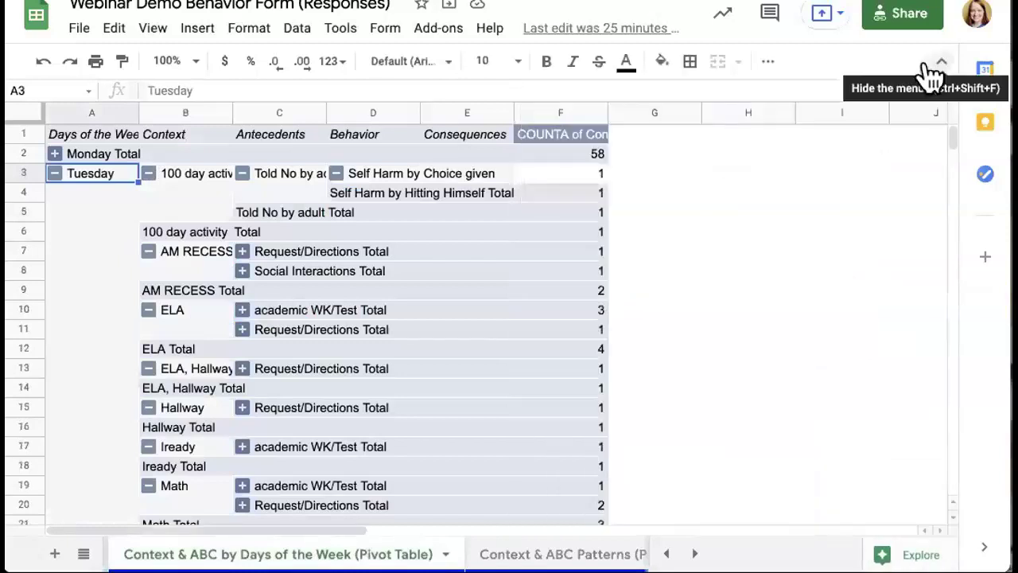
{"action": "right_click", "coordinate": [105, 180]}
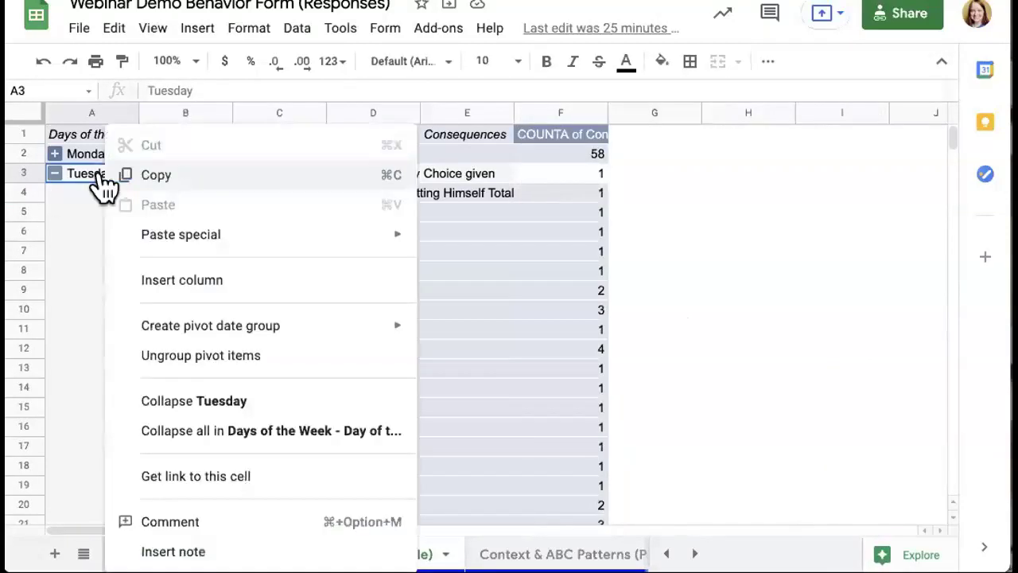
{"action": "left_click", "coordinate": [206, 435]}
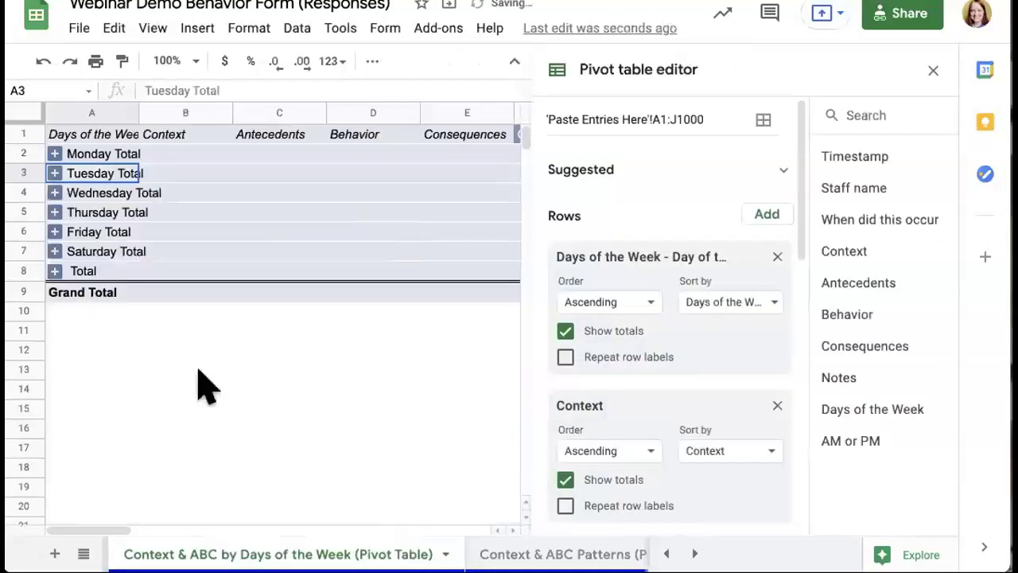
{"action": "scroll", "coordinate": [273, 393], "scroll_direction": "right", "scroll_amount": 2}
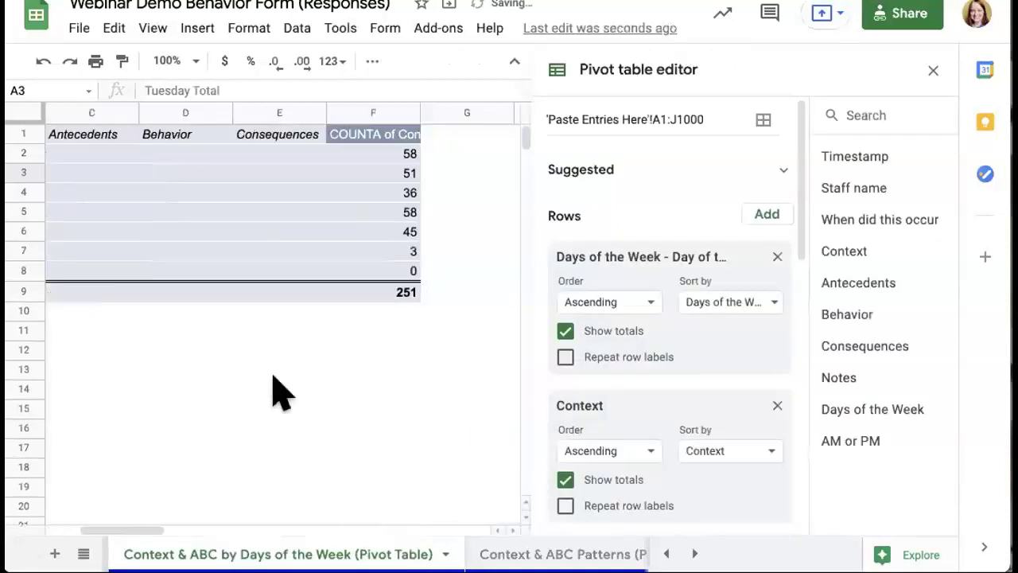
{"action": "left_click", "coordinate": [933, 72]}
{"action": "scroll", "coordinate": [362, 387], "scroll_direction": "left", "scroll_amount": 2}
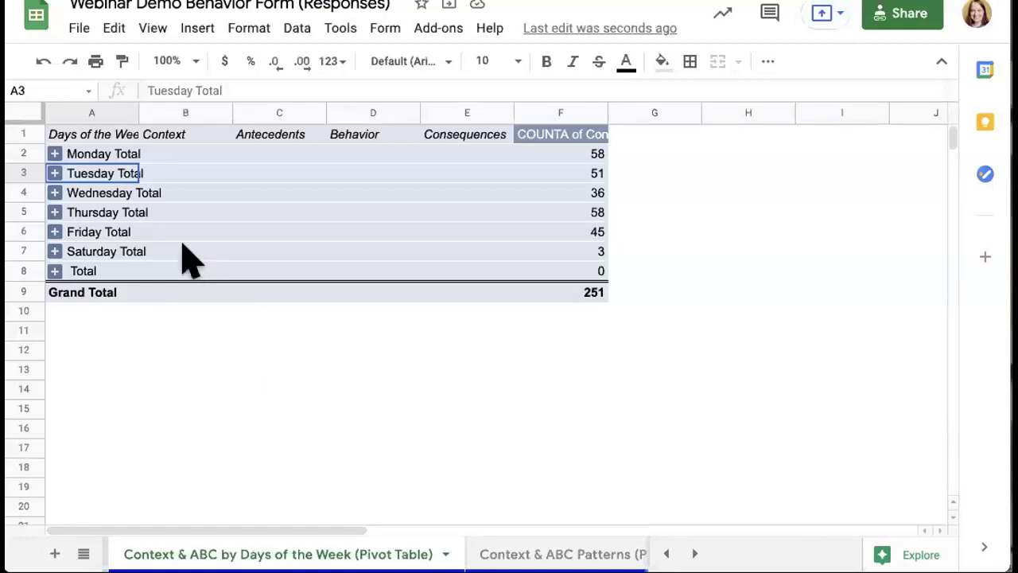
Expand the Monday group in the Days of the Week pivot table.
{"action": "left_click", "coordinate": [107, 155]}
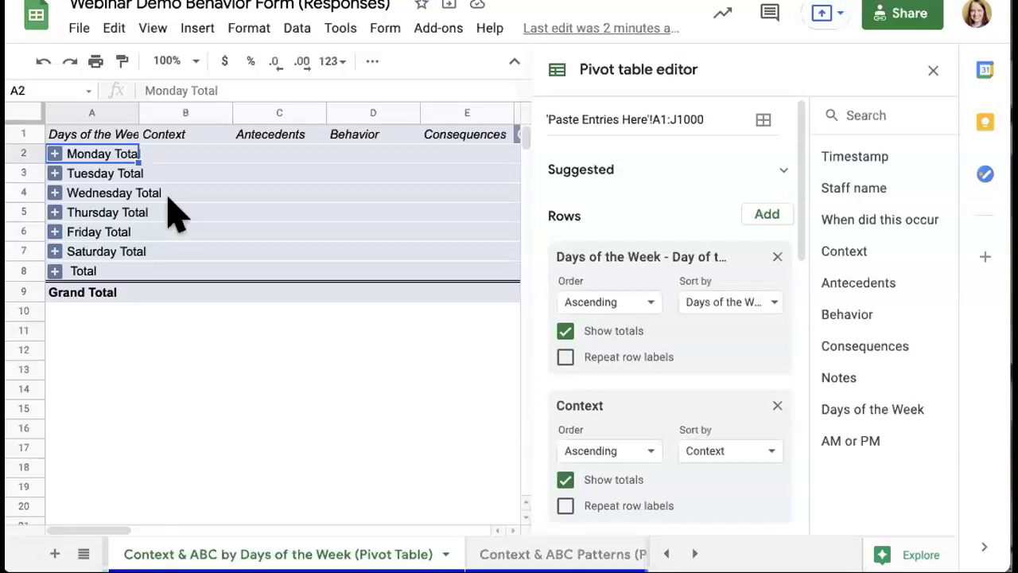
{"action": "left_click", "coordinate": [156, 350]}
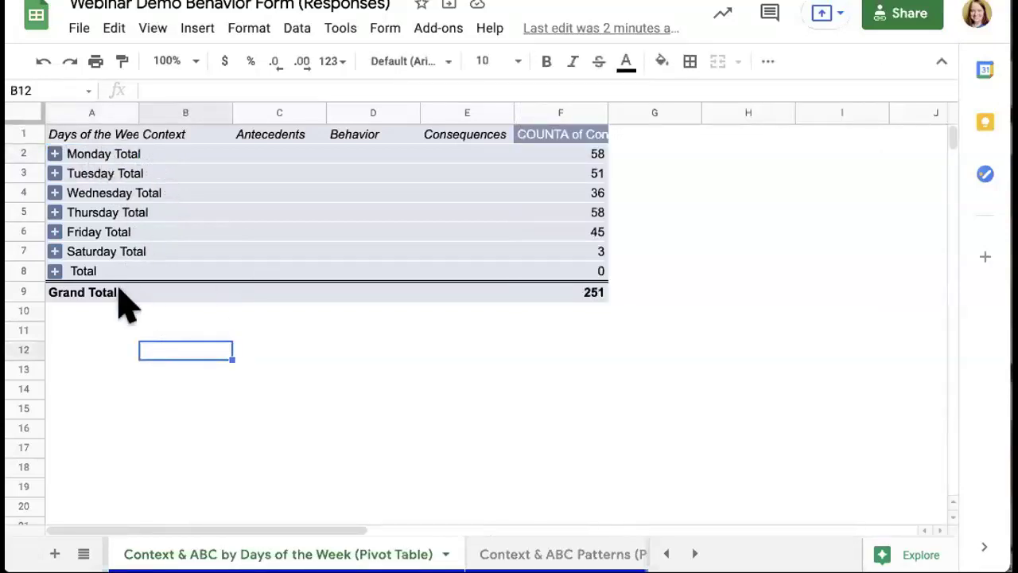
{"action": "left_click", "coordinate": [89, 162]}
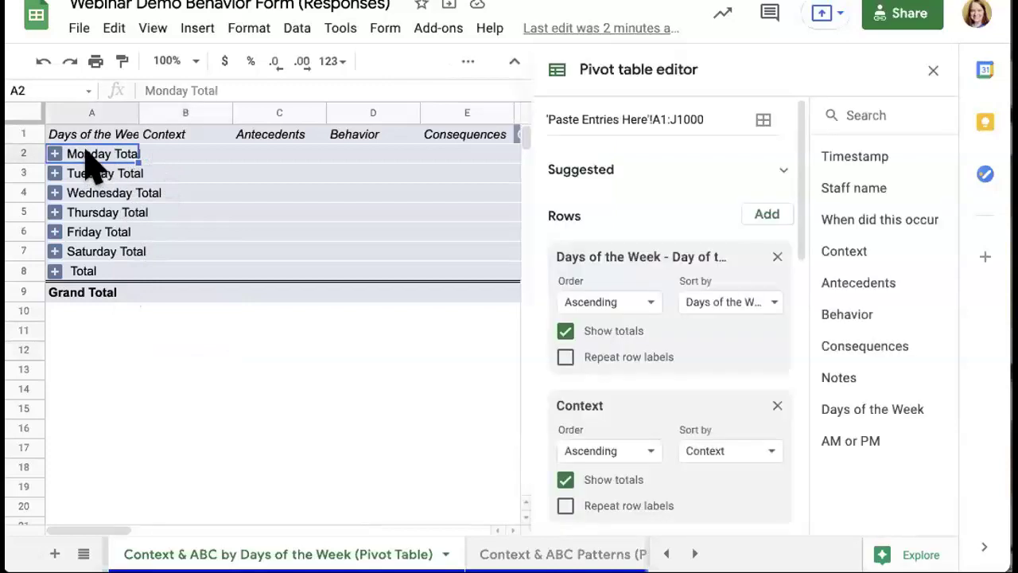
{"action": "right_click", "coordinate": [91, 164]}
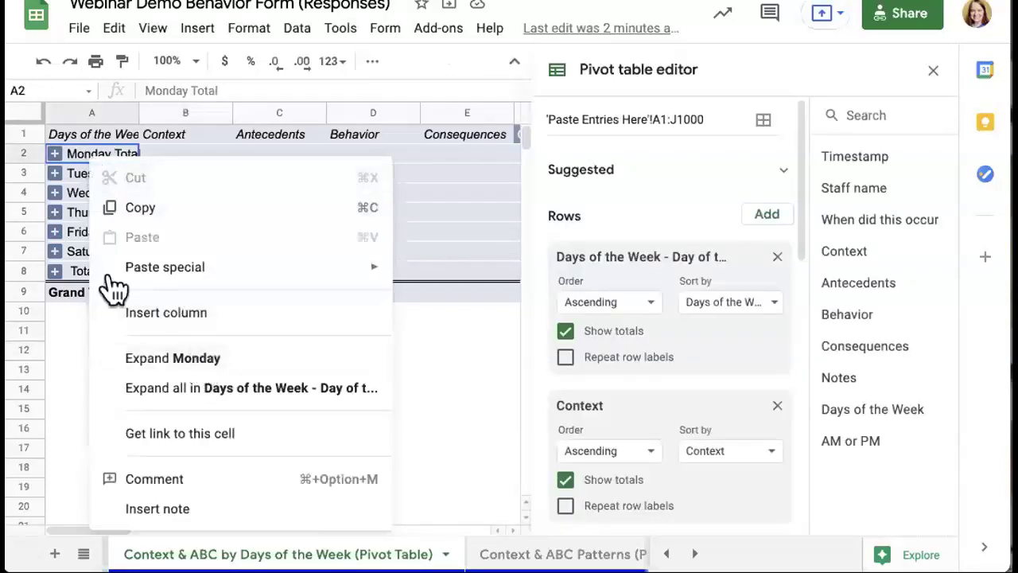
{"action": "left_click", "coordinate": [54, 154]}
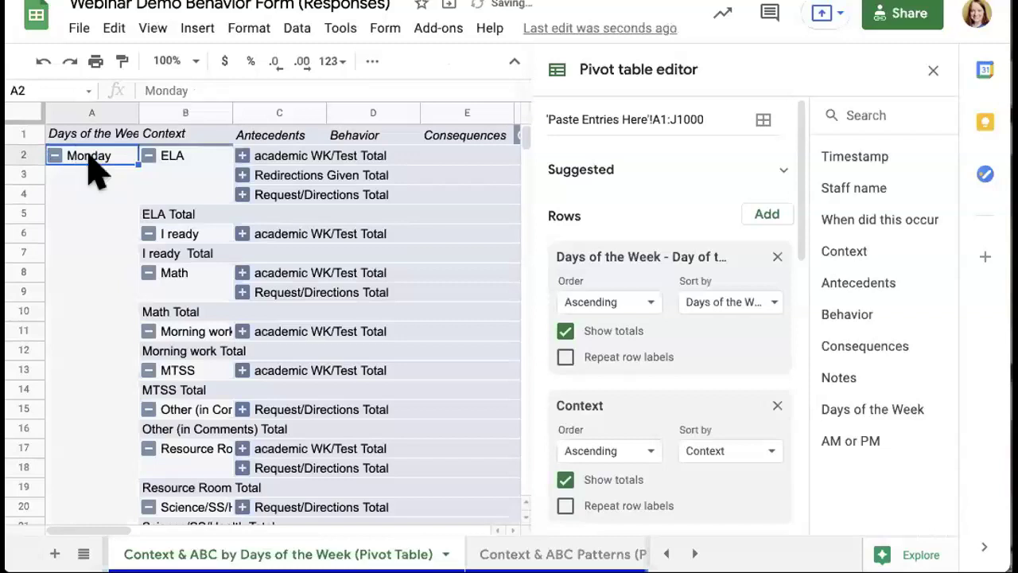
Regroup the pivot table's Days of the Week rows by Hour and compare the incident counts for each hour.
{"action": "right_click", "coordinate": [86, 159]}
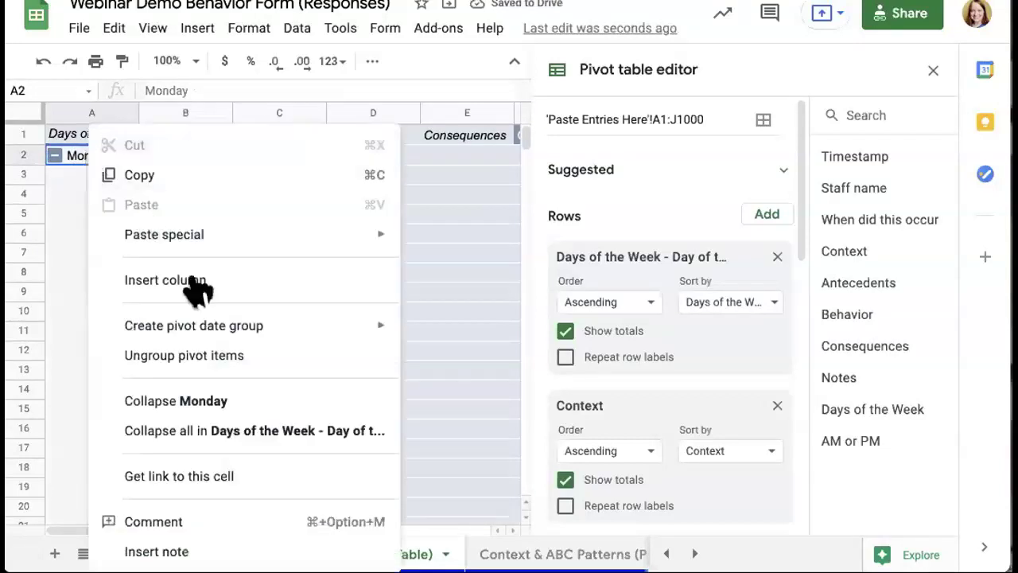
{"action": "mouse_move", "coordinate": [250, 329]}
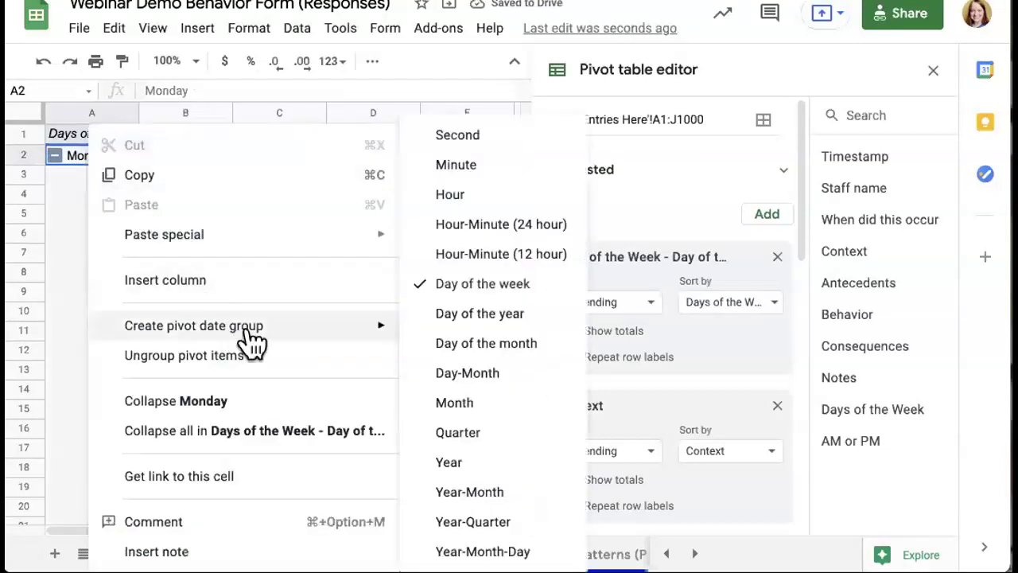
{"action": "left_click", "coordinate": [464, 197]}
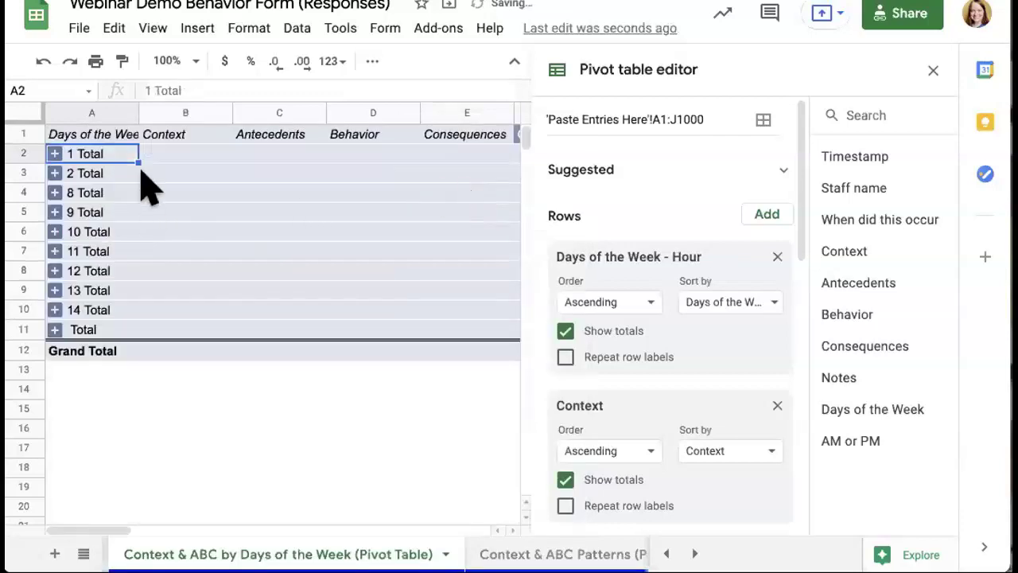
{"action": "scroll", "coordinate": [148, 325], "scroll_direction": "right", "scroll_amount": 3}
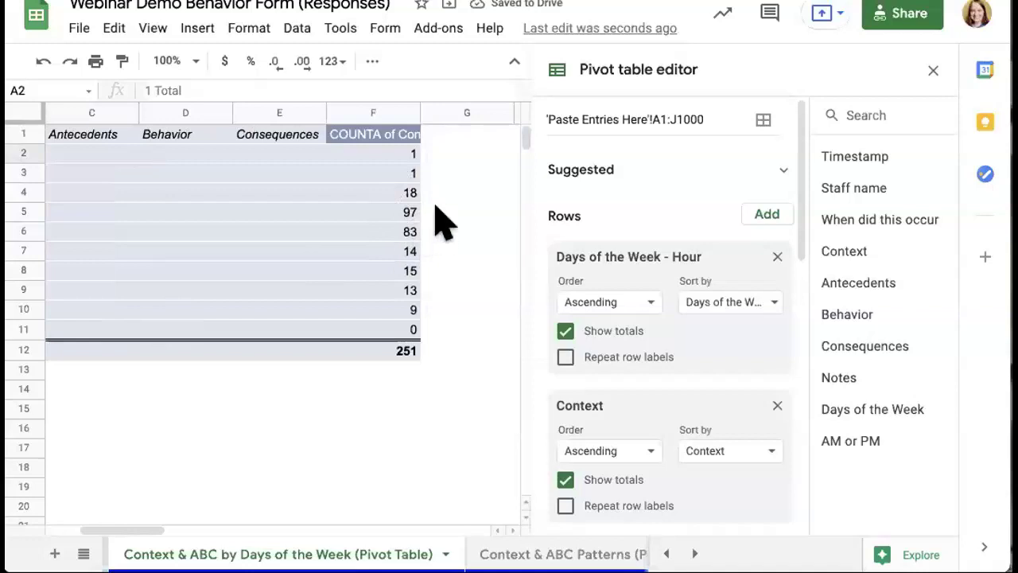
{"action": "scroll", "coordinate": [396, 241], "scroll_direction": "left", "scroll_amount": 3}
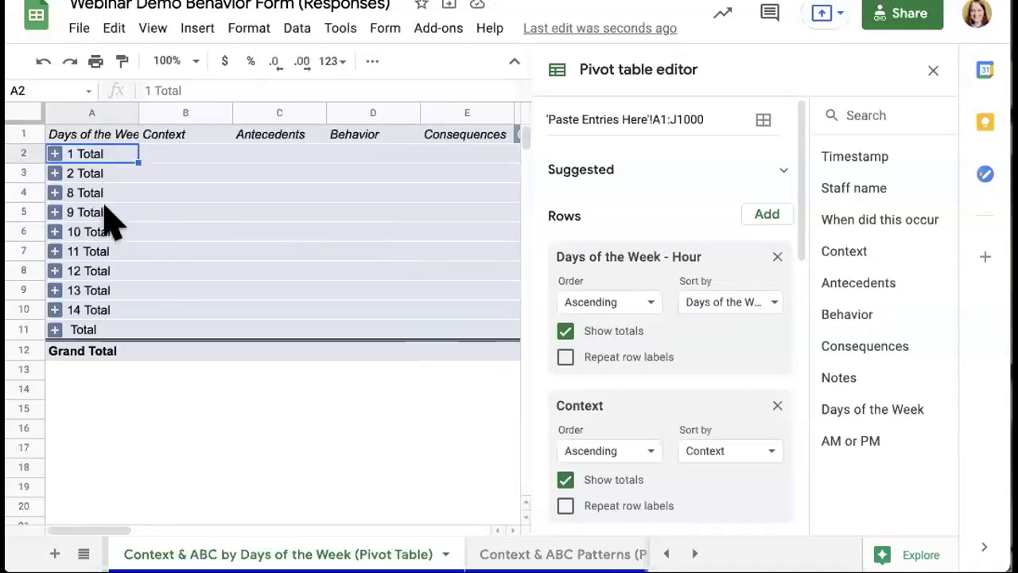
Expand the 9 o'clock hour group, examine its contexts, antecedents and counts, and collapse it again.
{"action": "left_click", "coordinate": [54, 212]}
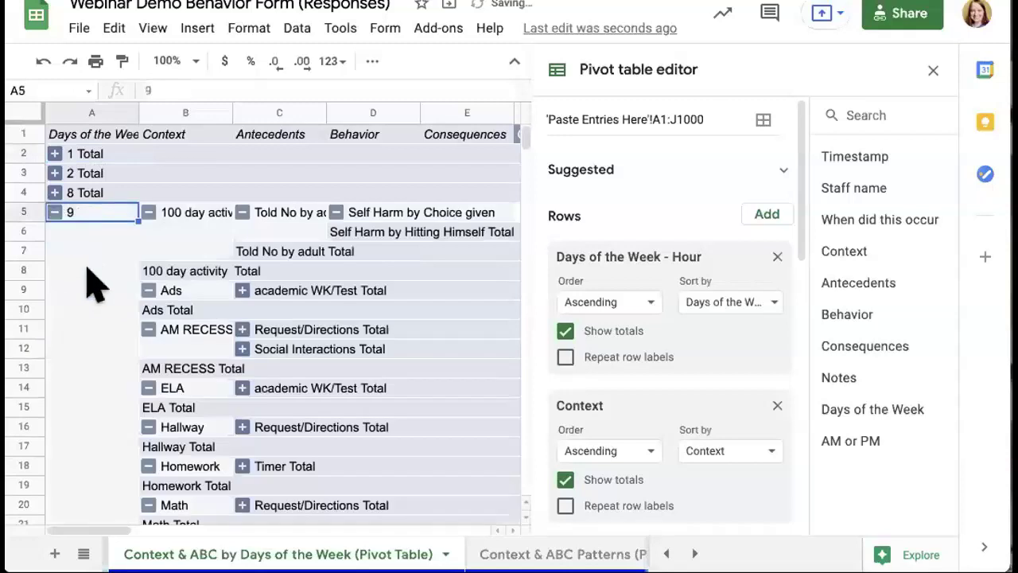
{"action": "scroll", "coordinate": [91, 284], "scroll_direction": "down", "scroll_amount": 2}
{"action": "scroll", "coordinate": [91, 284], "scroll_direction": "down", "scroll_amount": 5}
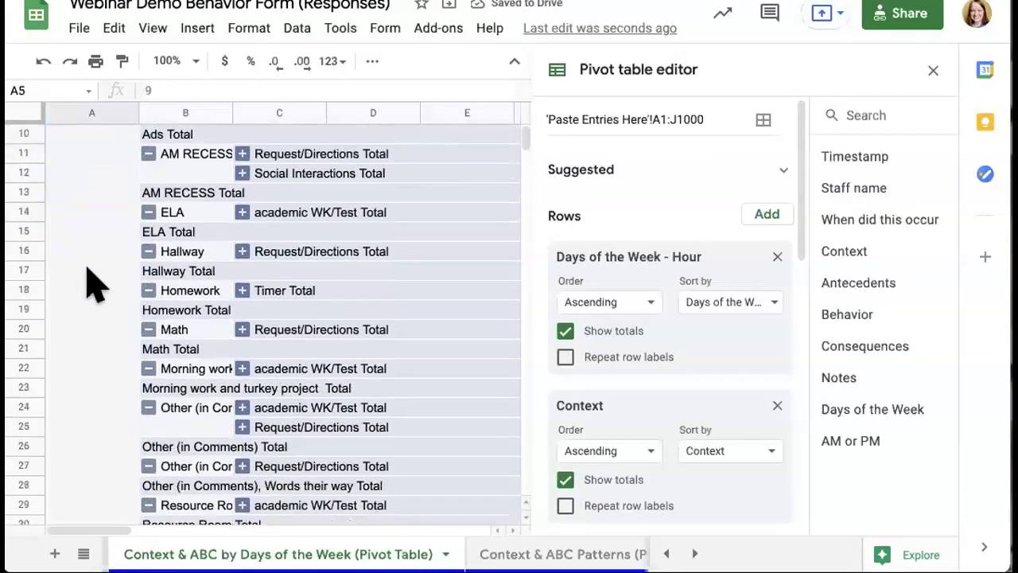
{"action": "scroll", "coordinate": [90, 284], "scroll_direction": "up", "scroll_amount": 5}
{"action": "scroll", "coordinate": [90, 284], "scroll_direction": "right", "scroll_amount": 3}
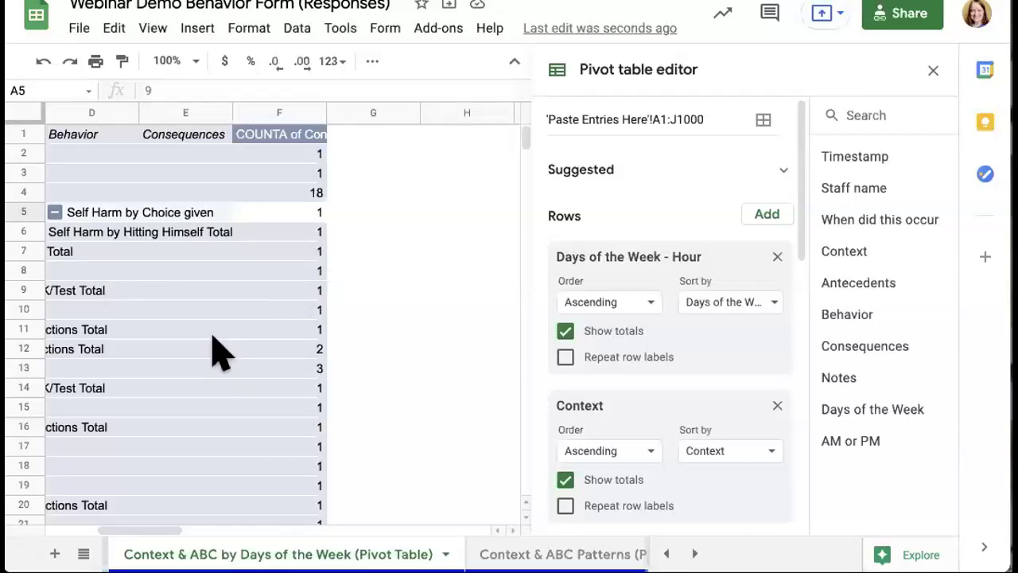
{"action": "scroll", "coordinate": [219, 350], "scroll_direction": "left", "scroll_amount": 5}
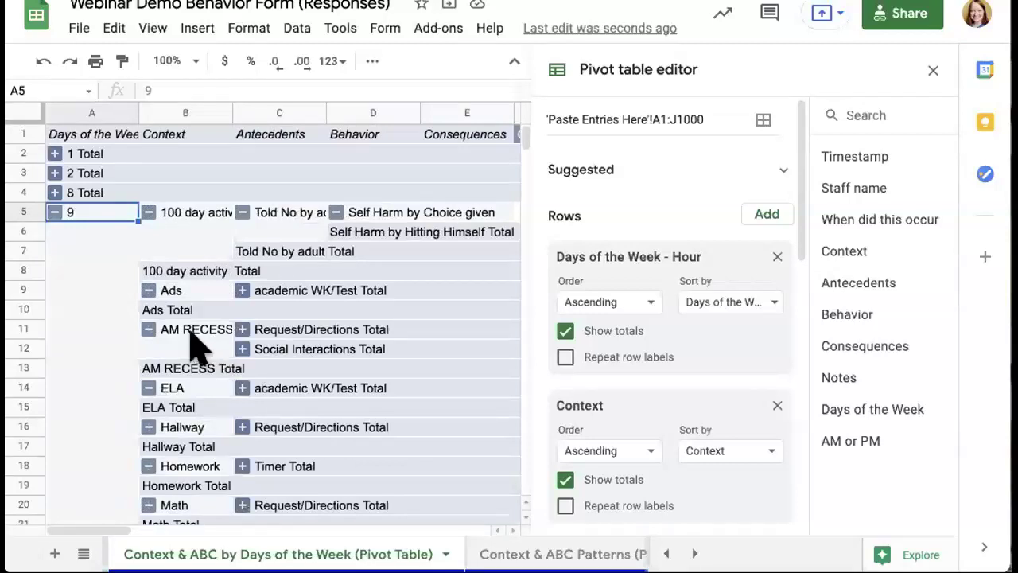
{"action": "left_click", "coordinate": [55, 212]}
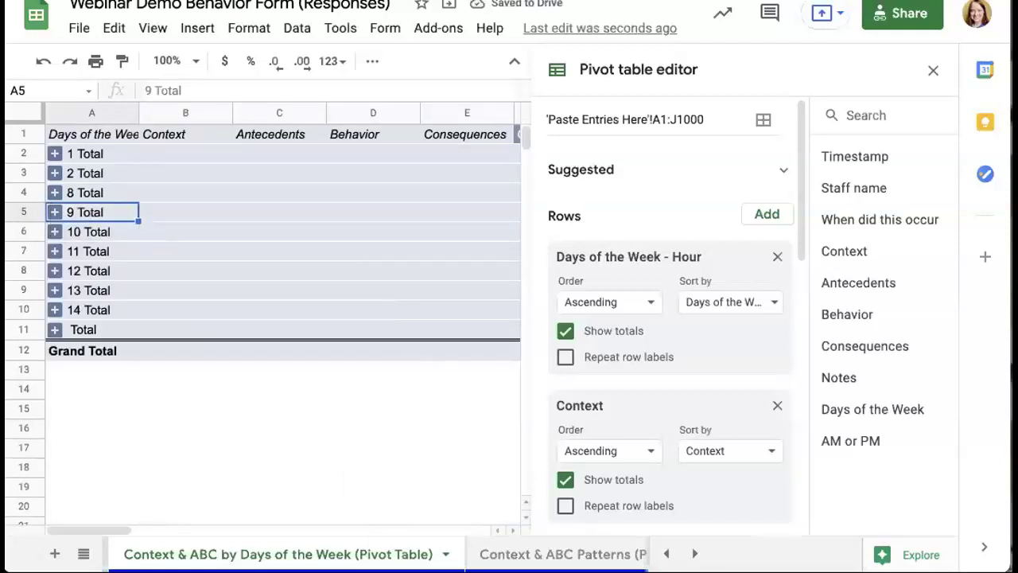
Open the Context & ABC Patterns pivot table and move the Antecedents row field above Behavior.
{"action": "scroll", "coordinate": [357, 554], "scroll_direction": "right", "scroll_amount": 3}
{"action": "left_click", "coordinate": [436, 554]}
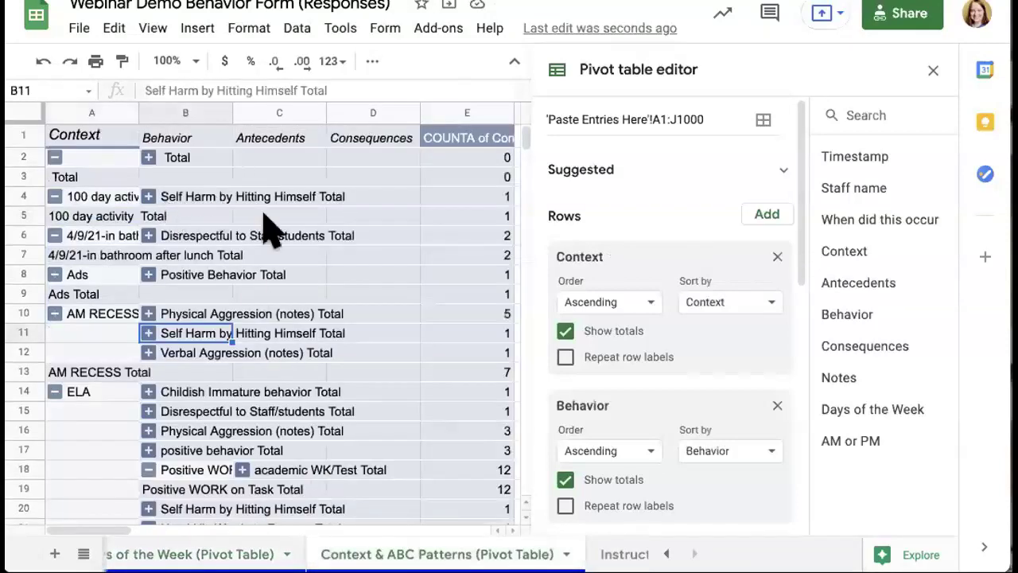
{"action": "left_click", "coordinate": [263, 253]}
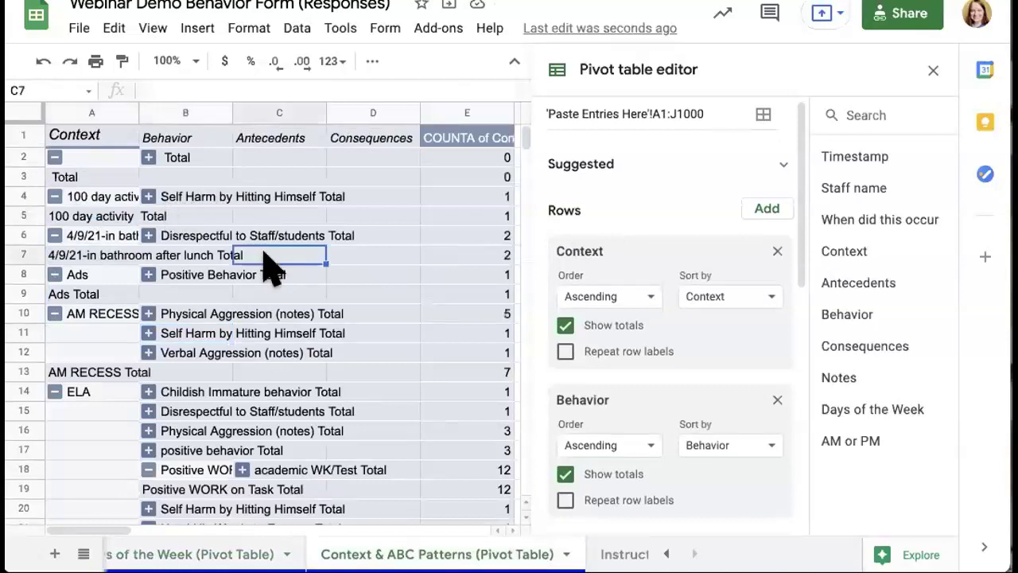
{"action": "scroll", "coordinate": [676, 259], "scroll_direction": "down", "scroll_amount": 5}
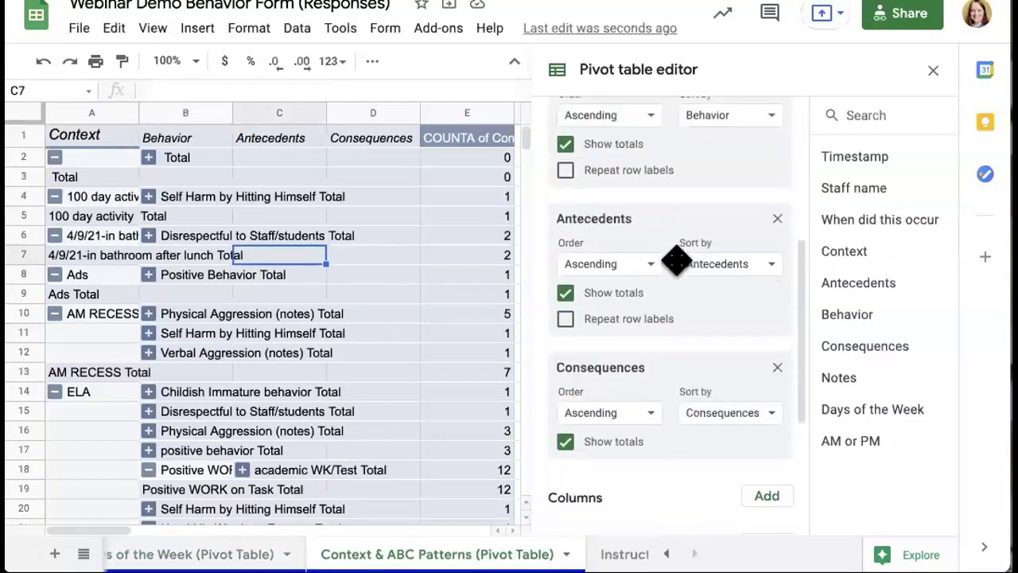
{"action": "scroll", "coordinate": [676, 259], "scroll_direction": "up", "scroll_amount": 3}
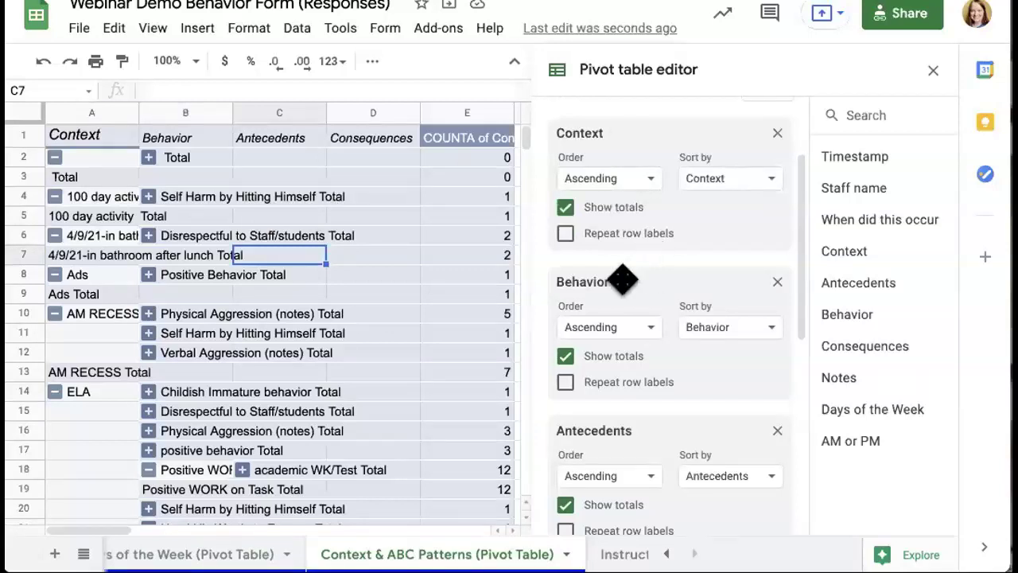
{"action": "left_click_drag", "start_coordinate": [636, 427], "coordinate": [652, 276]}
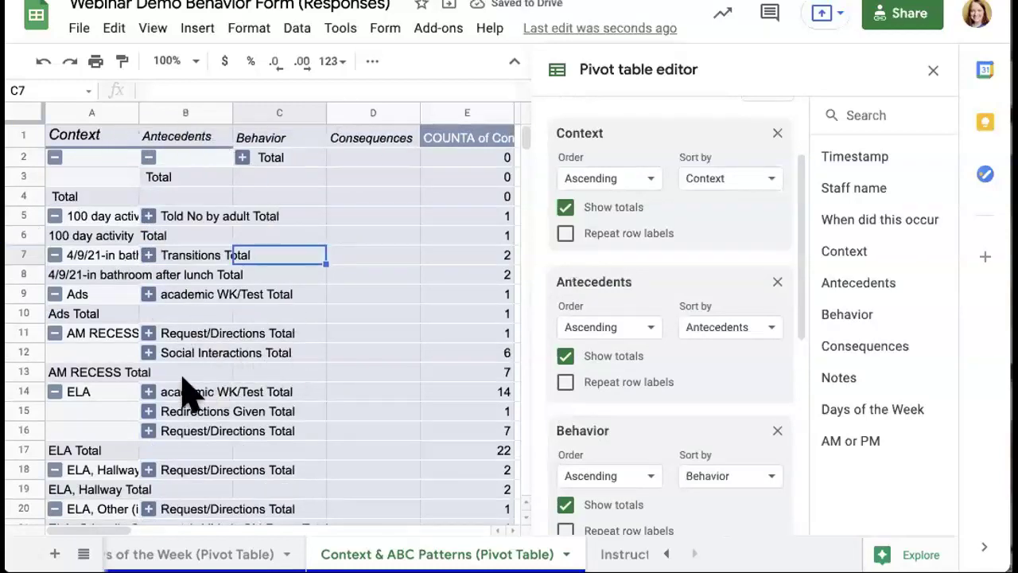
Expand the Request/Directions antecedent under AM RECESS and examine the behaviors grouped beneath the antecedents.
{"action": "left_click", "coordinate": [148, 332]}
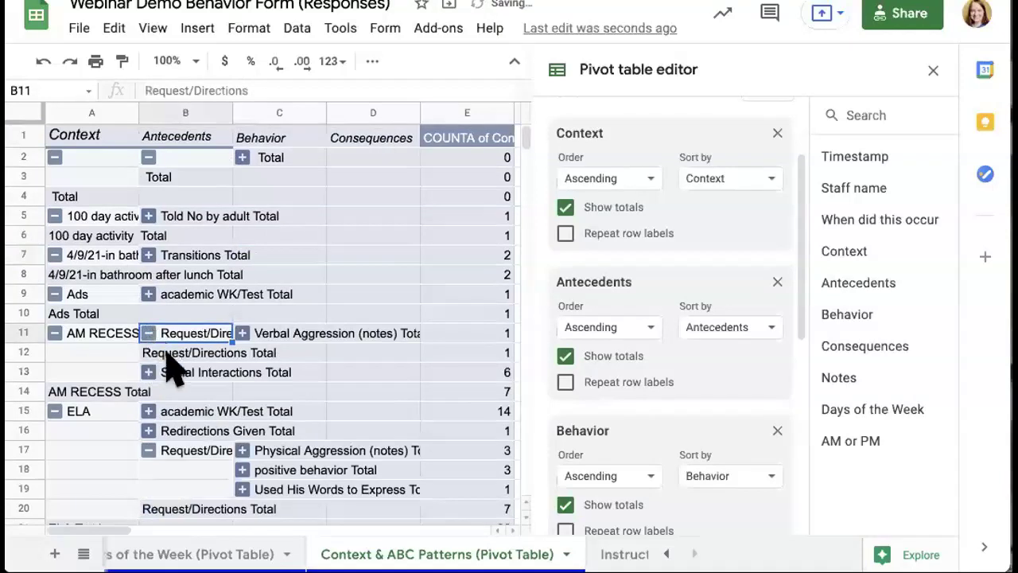
{"action": "scroll", "coordinate": [303, 332], "scroll_direction": "down", "scroll_amount": 2}
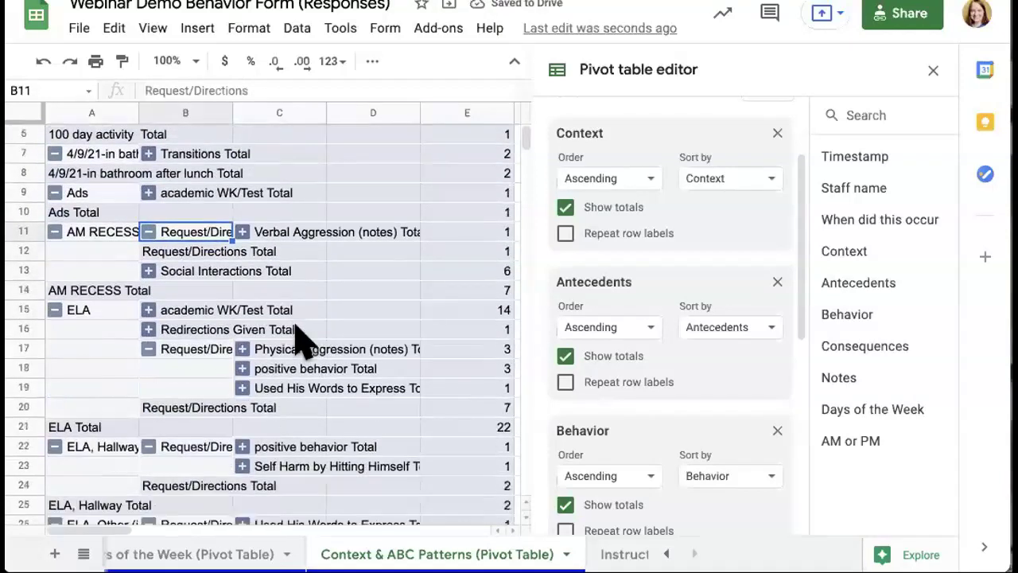
Collapse all groups in the Context row field and move the Behavior row field above Context.
{"action": "right_click", "coordinate": [95, 259]}
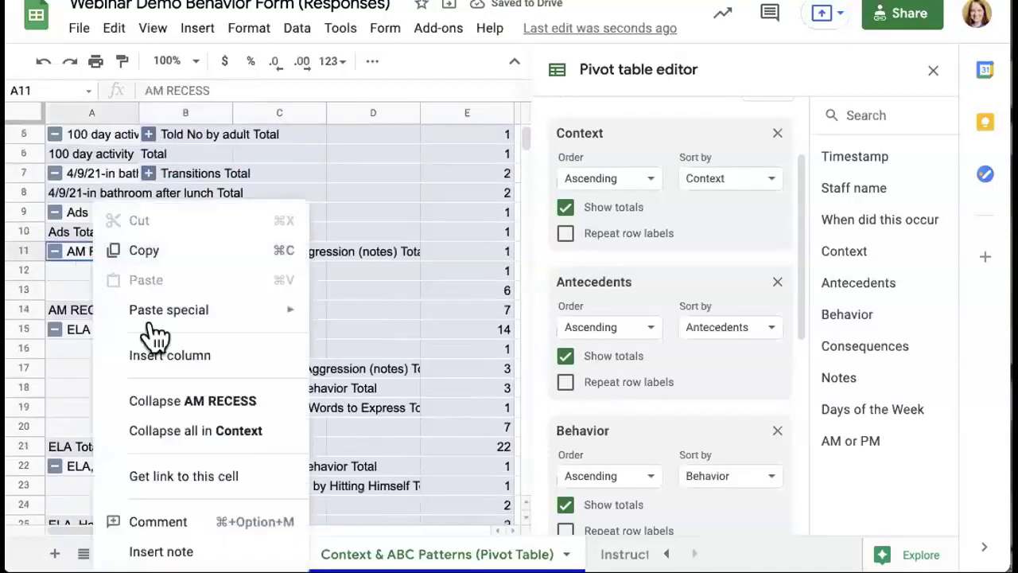
{"action": "left_click", "coordinate": [203, 427]}
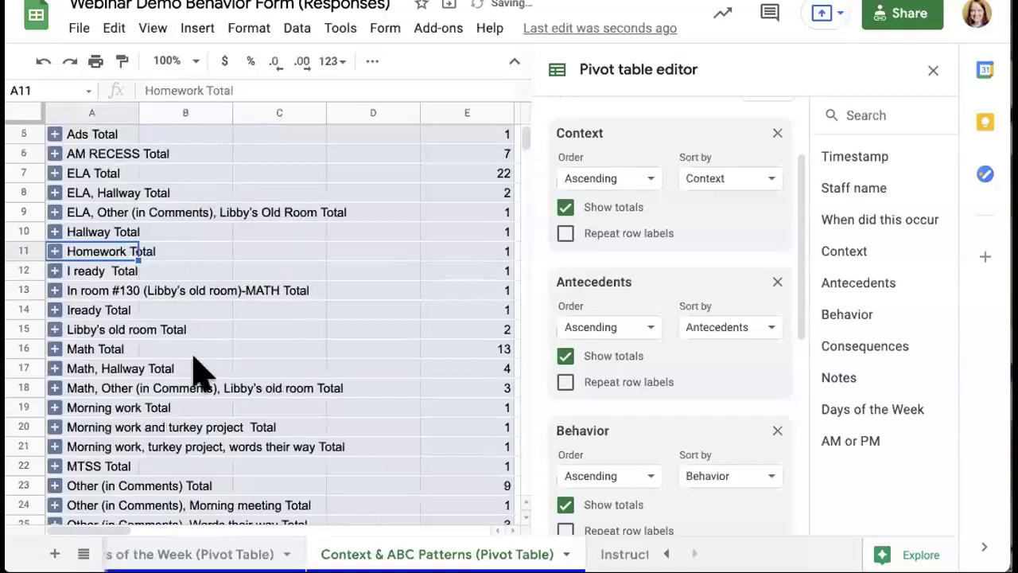
{"action": "scroll", "coordinate": [198, 371], "scroll_direction": "down", "scroll_amount": 1}
{"action": "left_click_drag", "start_coordinate": [625, 427], "coordinate": [625, 140]}
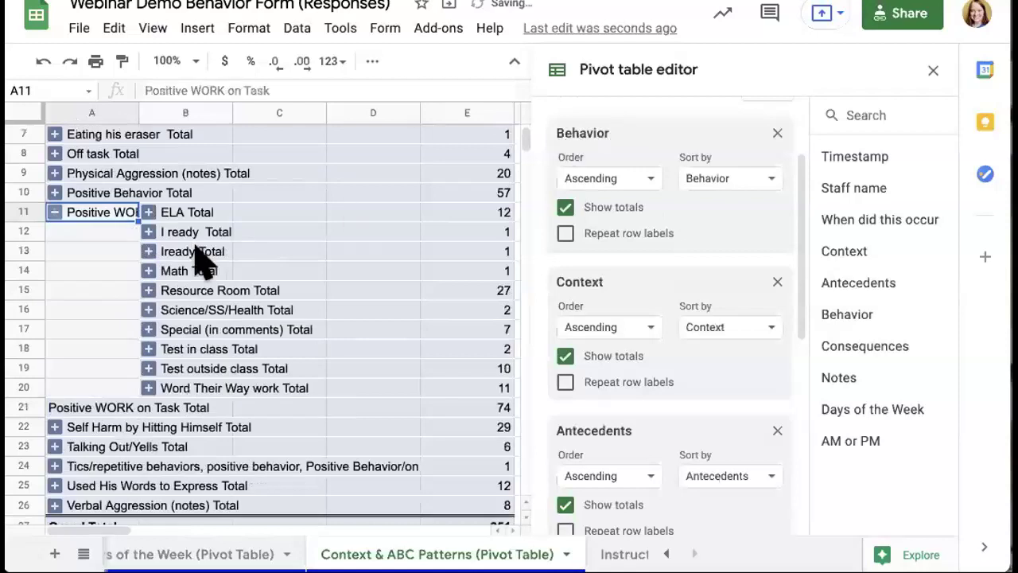
Expand the Positive Behavior group and examine the counts for each context beneath it.
{"action": "scroll", "coordinate": [203, 263], "scroll_direction": "up", "scroll_amount": 3}
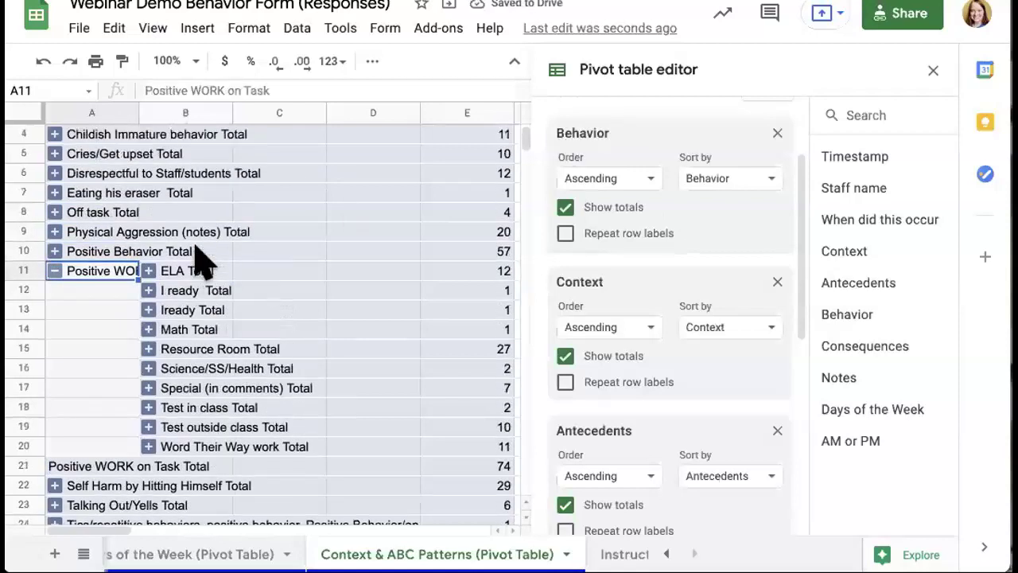
{"action": "left_click", "coordinate": [54, 251]}
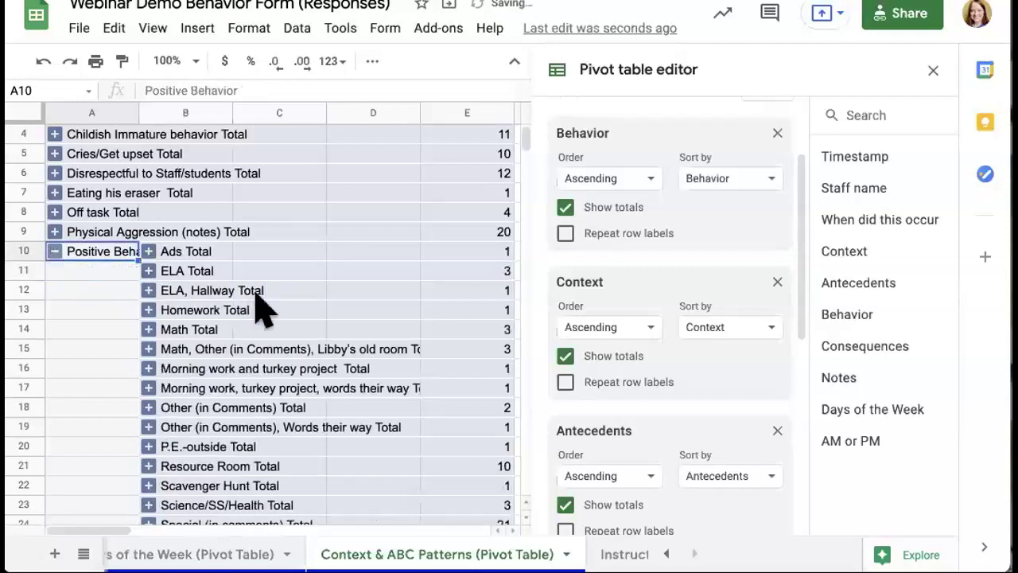
{"action": "scroll", "coordinate": [259, 314], "scroll_direction": "down", "scroll_amount": 2}
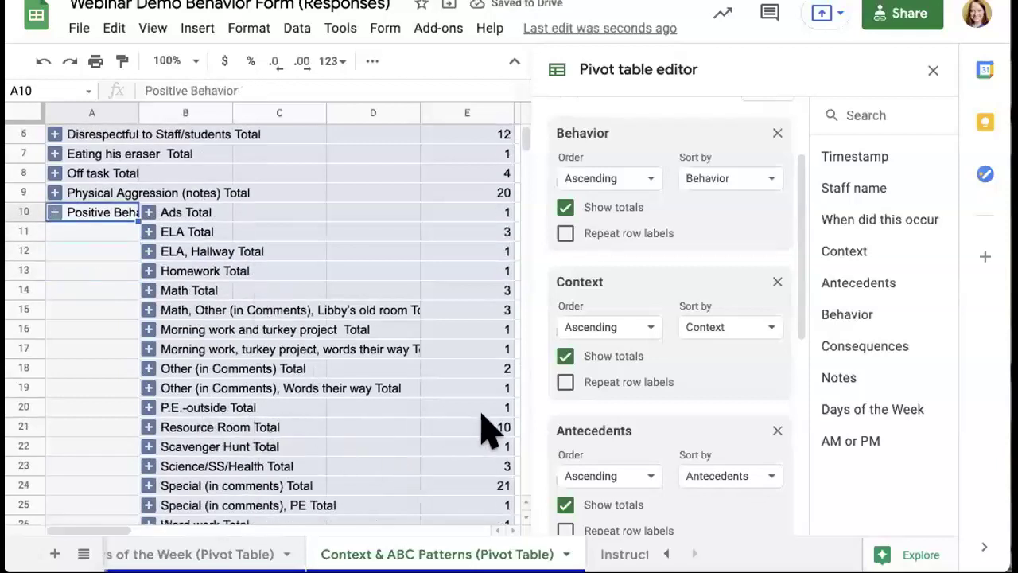
{"action": "scroll", "coordinate": [487, 429], "scroll_direction": "down", "scroll_amount": 2}
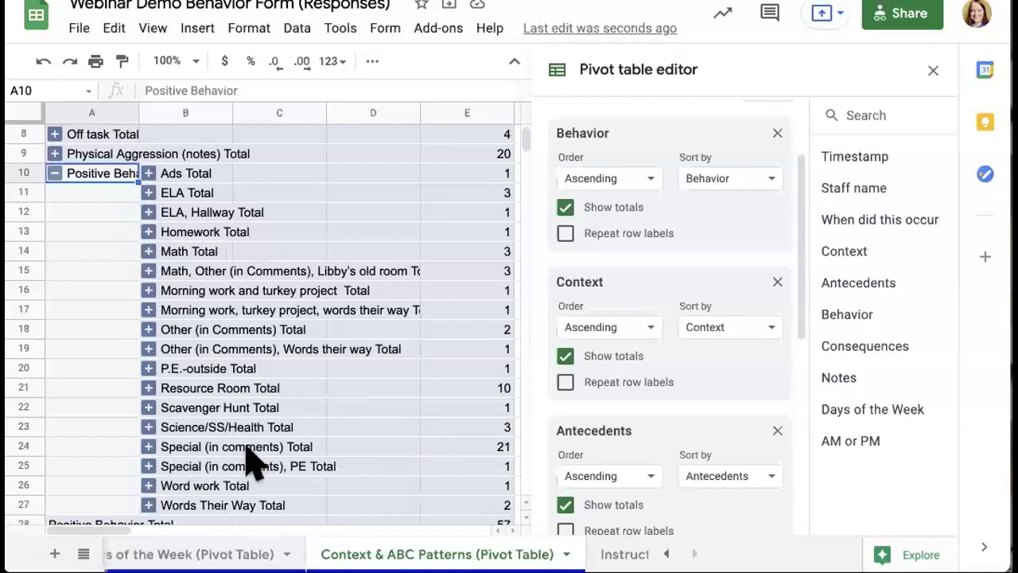
{"action": "scroll", "coordinate": [421, 434], "scroll_direction": "down", "scroll_amount": 3}
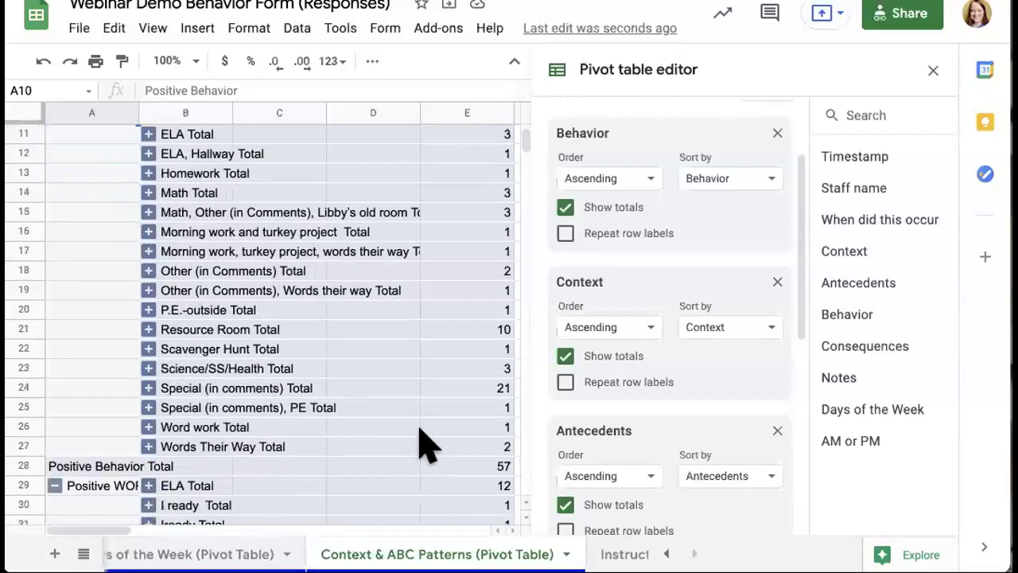
{"action": "scroll", "coordinate": [314, 309], "scroll_direction": "up", "scroll_amount": 4}
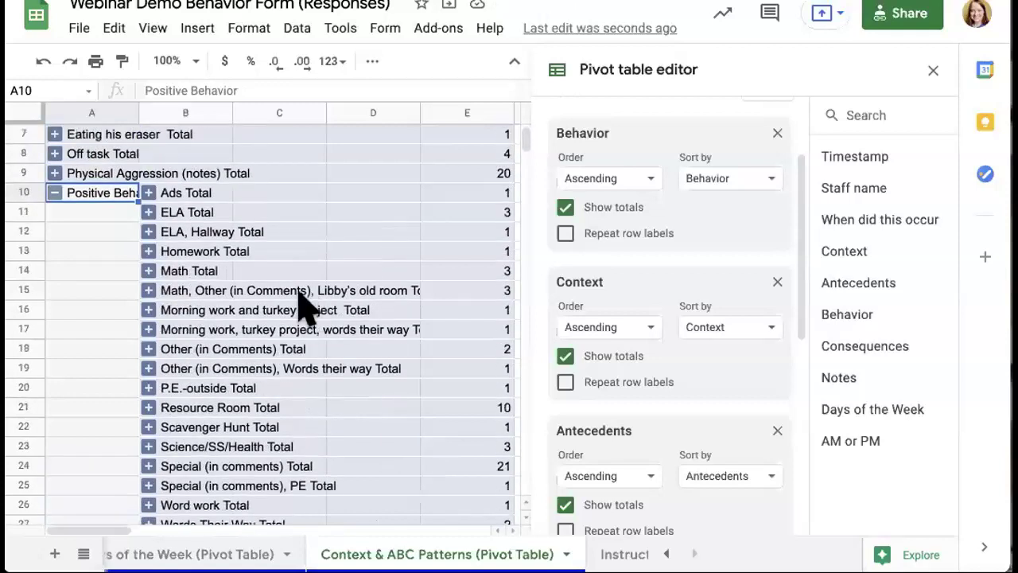
Collapse the Positive Behavior and Positive WORK on Task groups and review the total for each behavior.
{"action": "left_click", "coordinate": [54, 192]}
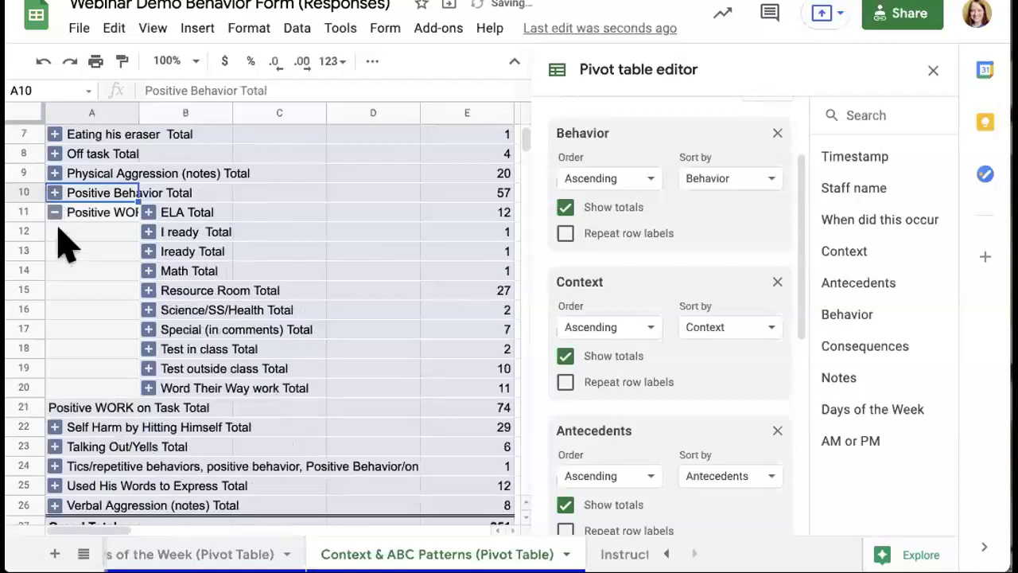
{"action": "left_click", "coordinate": [54, 211]}
{"action": "scroll", "coordinate": [201, 231], "scroll_direction": "up", "scroll_amount": 5}
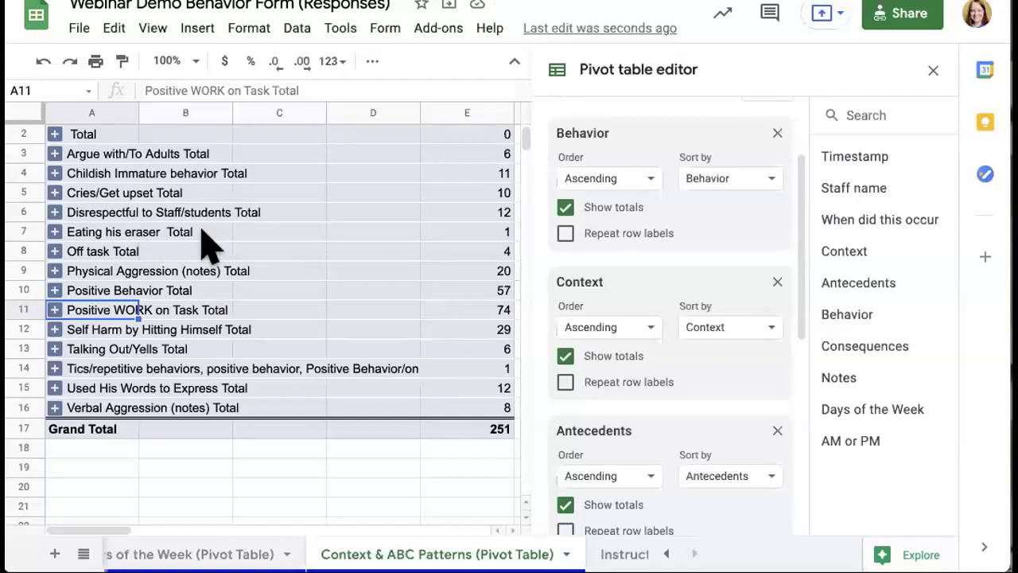
{"action": "scroll", "coordinate": [205, 243], "scroll_direction": "up", "scroll_amount": 1}
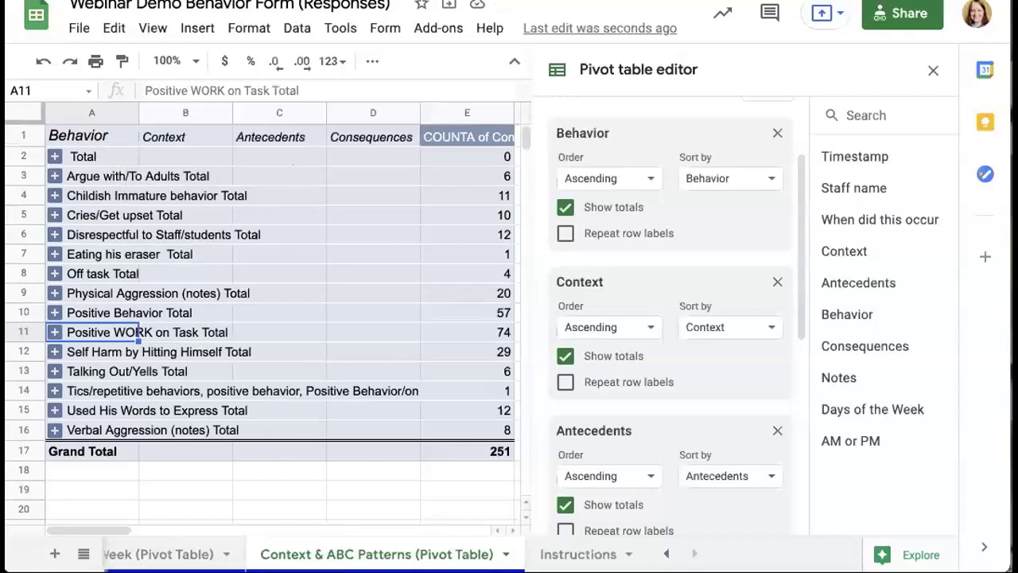
Open the Instructions sheet and preview the how-to video link and the link to copy the template form.
{"action": "left_click", "coordinate": [578, 554]}
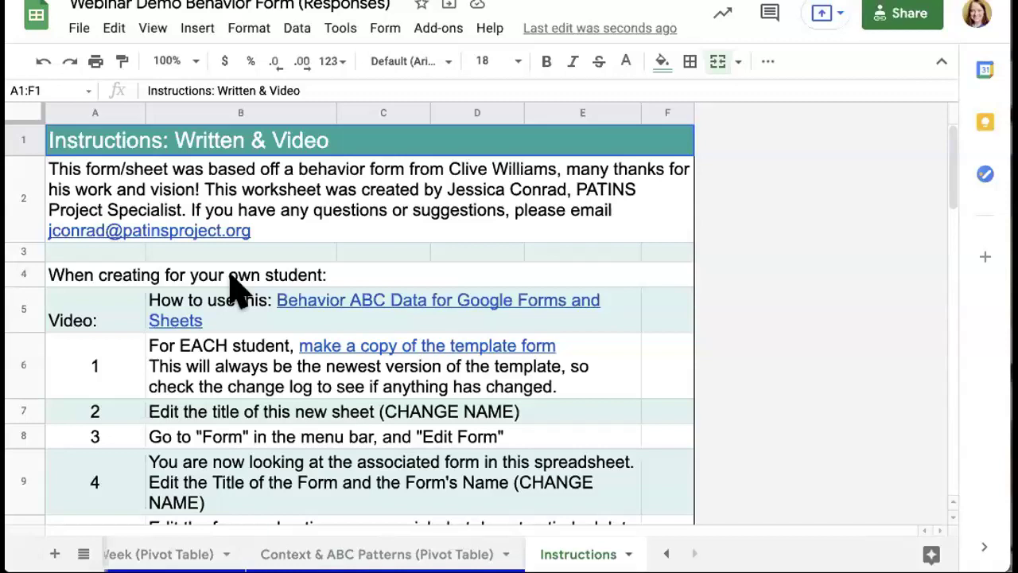
{"action": "left_click", "coordinate": [361, 314]}
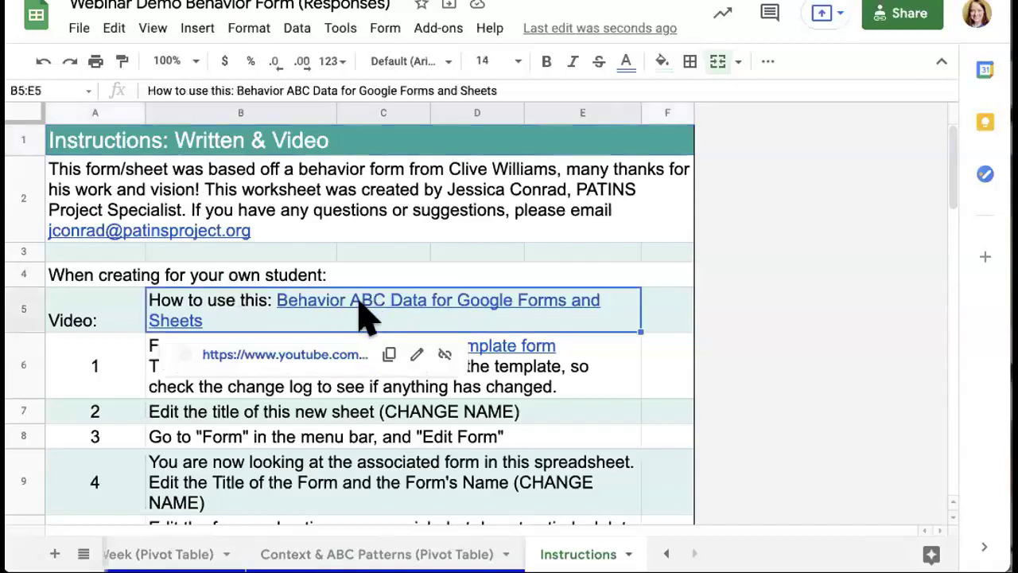
{"action": "left_click", "coordinate": [605, 366]}
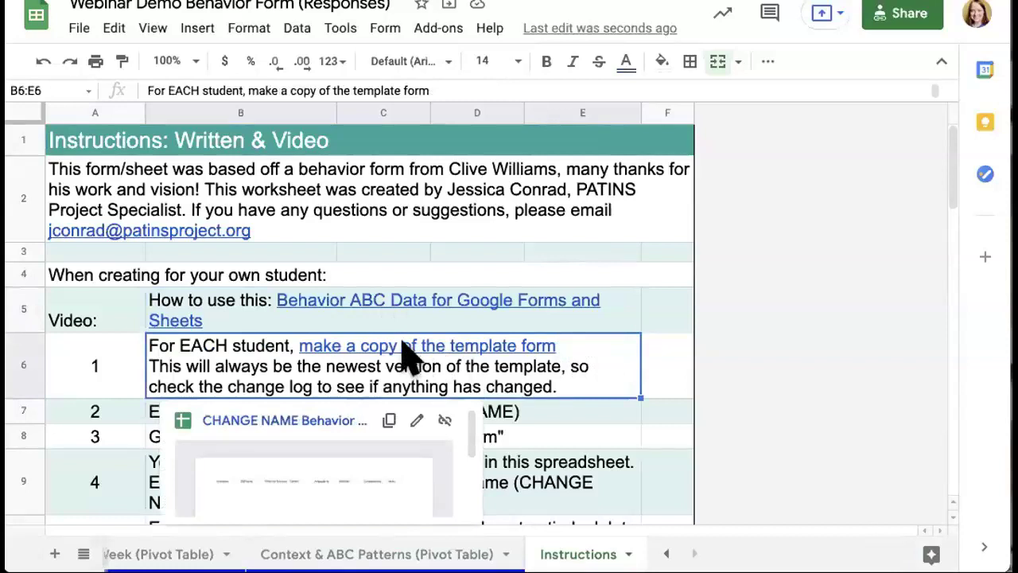
{"action": "left_click", "coordinate": [552, 228]}
Read through the numbered setup instructions, sharing tips and Change Log, and return to the beginning of the sheet.
{"action": "scroll", "coordinate": [554, 230], "scroll_direction": "down", "scroll_amount": 1}
{"action": "scroll", "coordinate": [554, 231], "scroll_direction": "down", "scroll_amount": 15}
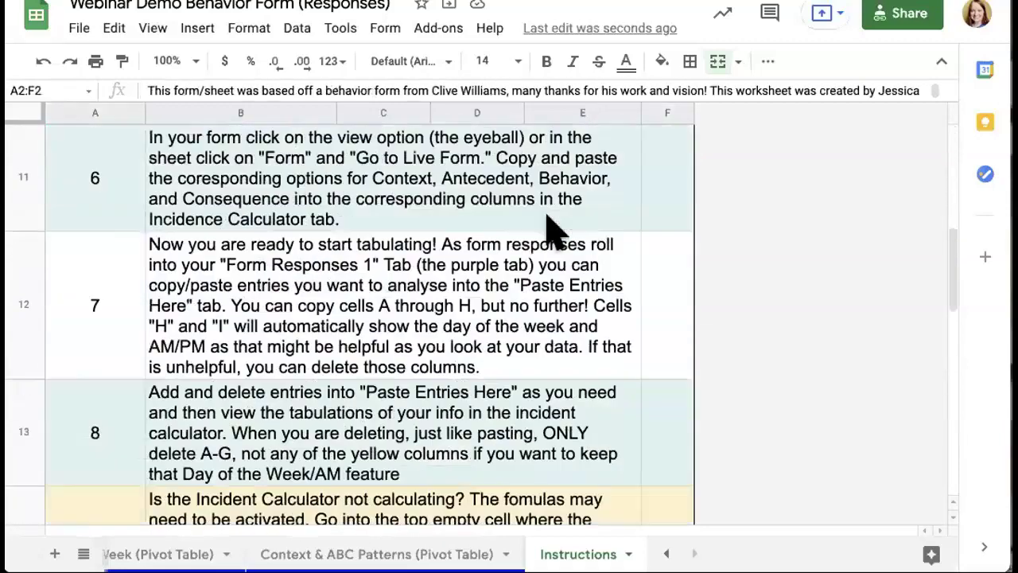
{"action": "scroll", "coordinate": [554, 231], "scroll_direction": "down", "scroll_amount": 3}
{"action": "scroll", "coordinate": [555, 230], "scroll_direction": "up", "scroll_amount": 1}
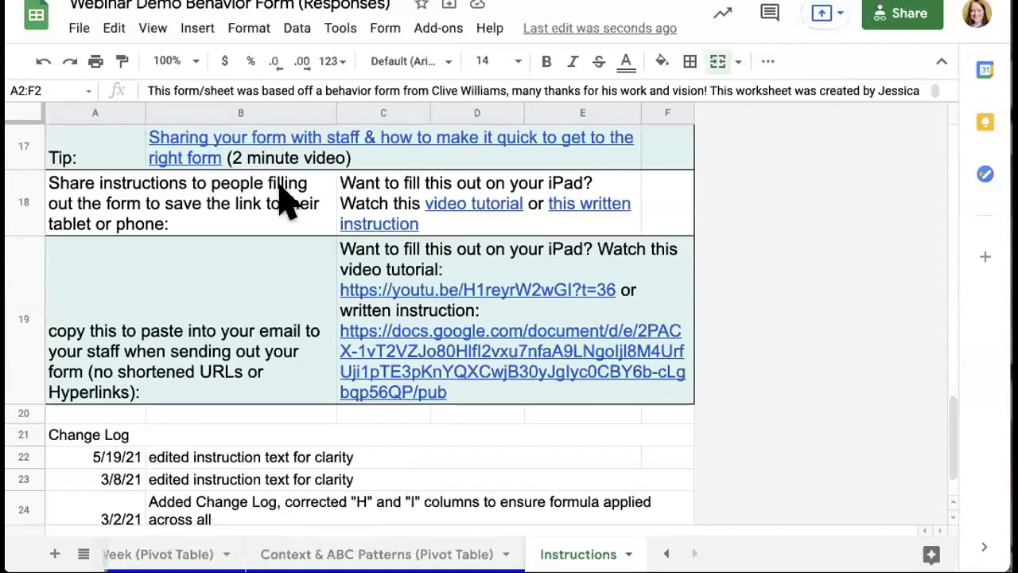
{"action": "scroll", "coordinate": [288, 203], "scroll_direction": "up", "scroll_amount": 15}
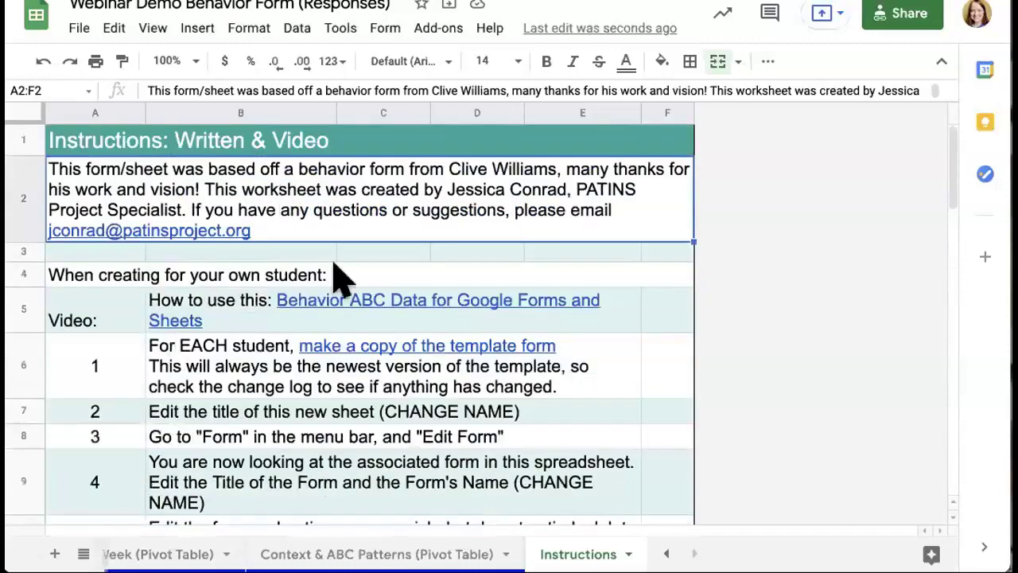
{"action": "mouse_move", "coordinate": [327, 347]}
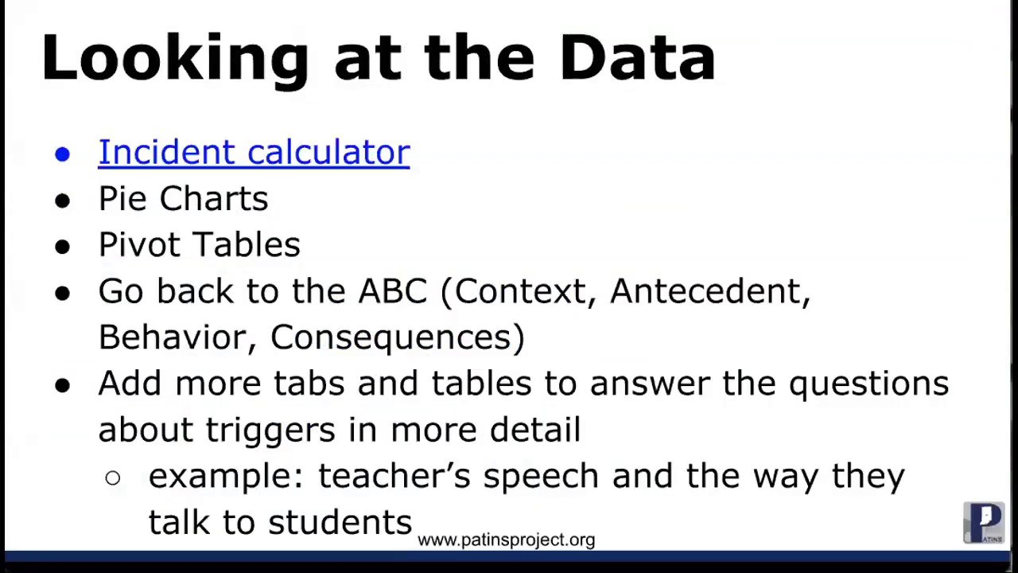
{"action": "key", "text": "Right"}
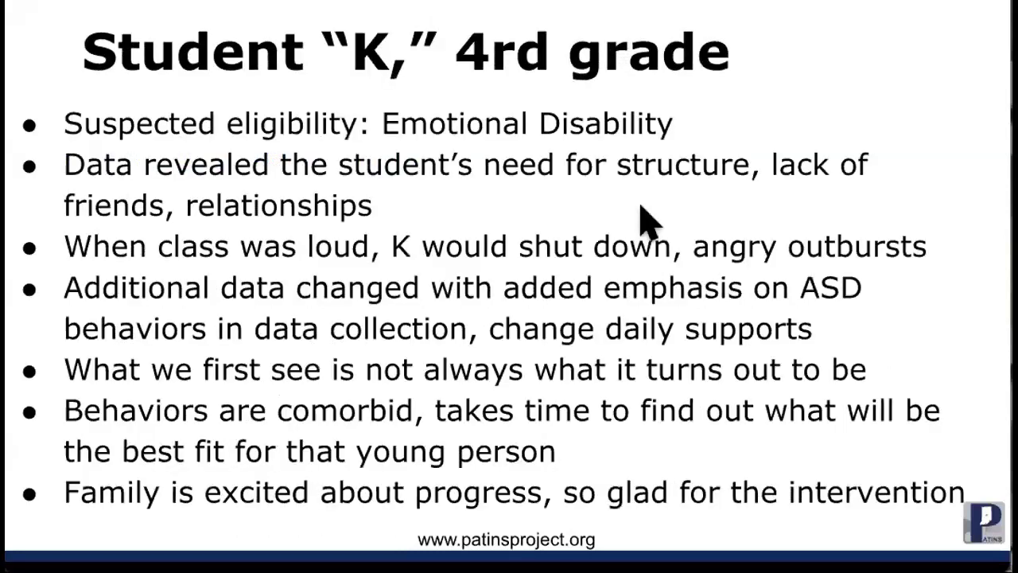